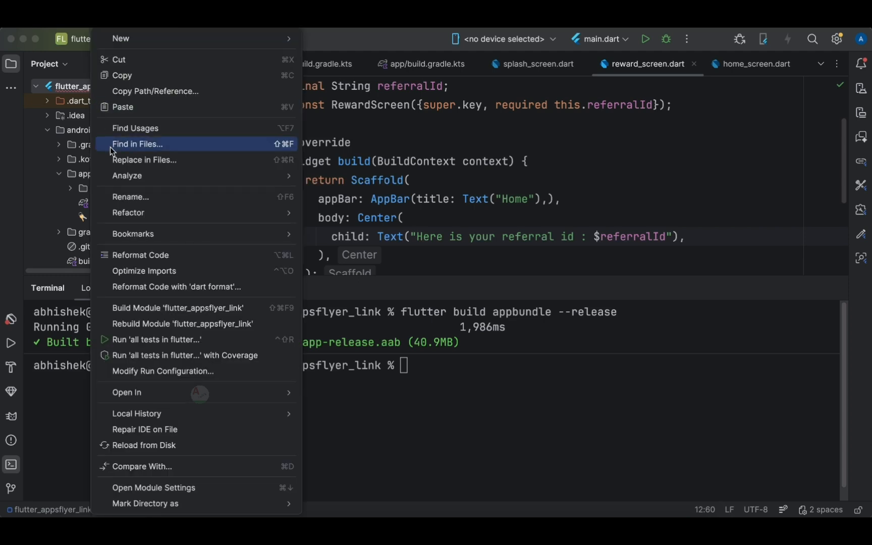
- Show the project folder in Finder and browse to the app bundle in build/app/outputs/bundle/release
{"action": "mouse_move", "coordinate": [189, 399]}
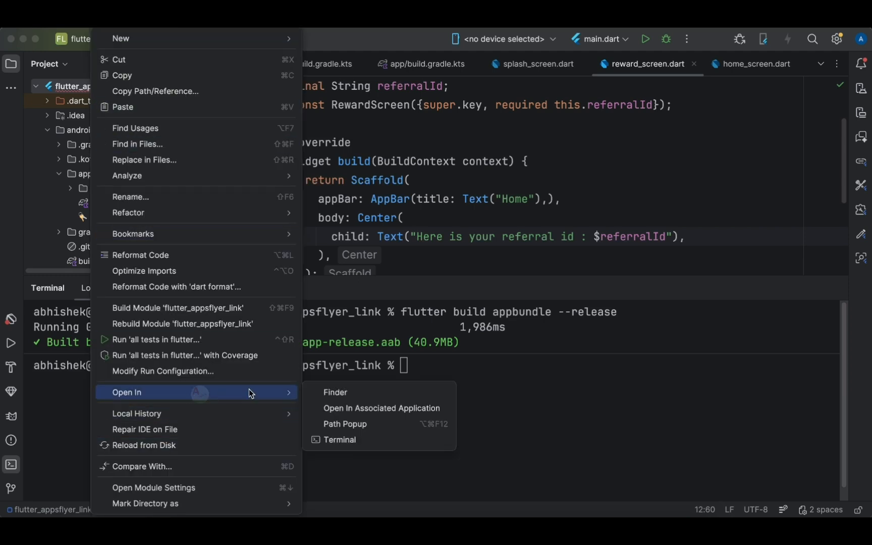
{"action": "left_click", "coordinate": [330, 389]}
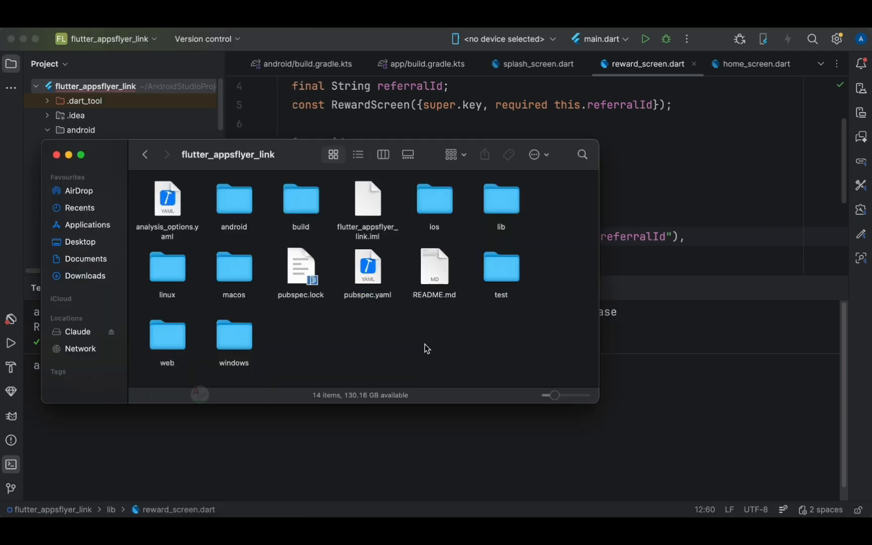
{"action": "double_click", "coordinate": [310, 216]}
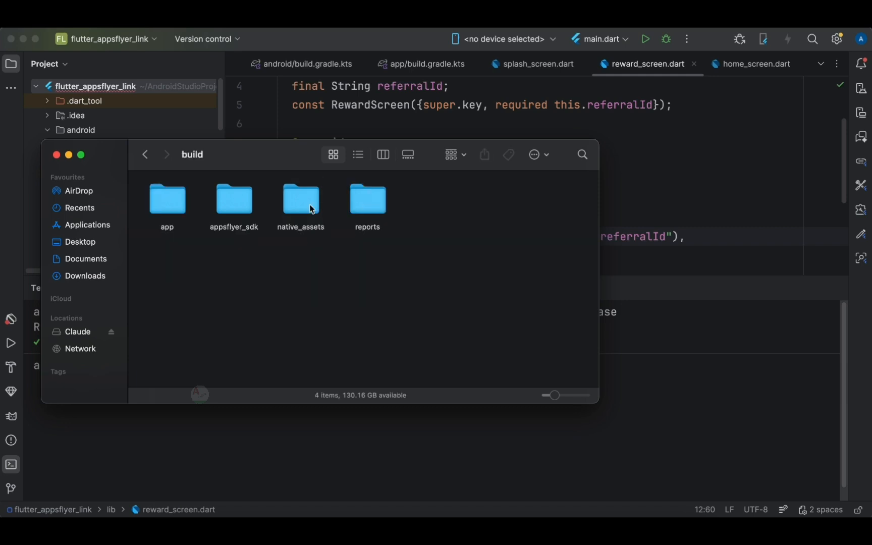
{"action": "double_click", "coordinate": [179, 203]}
{"action": "double_click", "coordinate": [444, 198]}
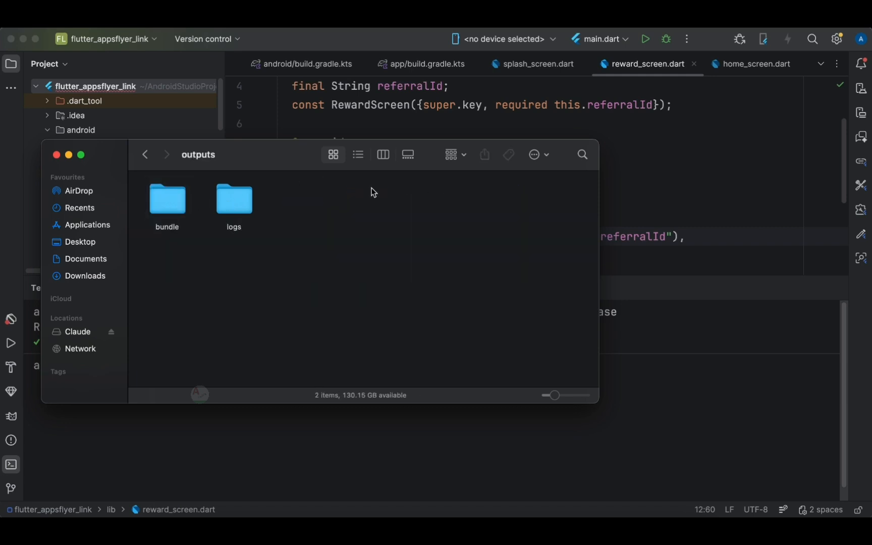
{"action": "left_click_drag", "start_coordinate": [255, 162], "coordinate": [541, 137]}
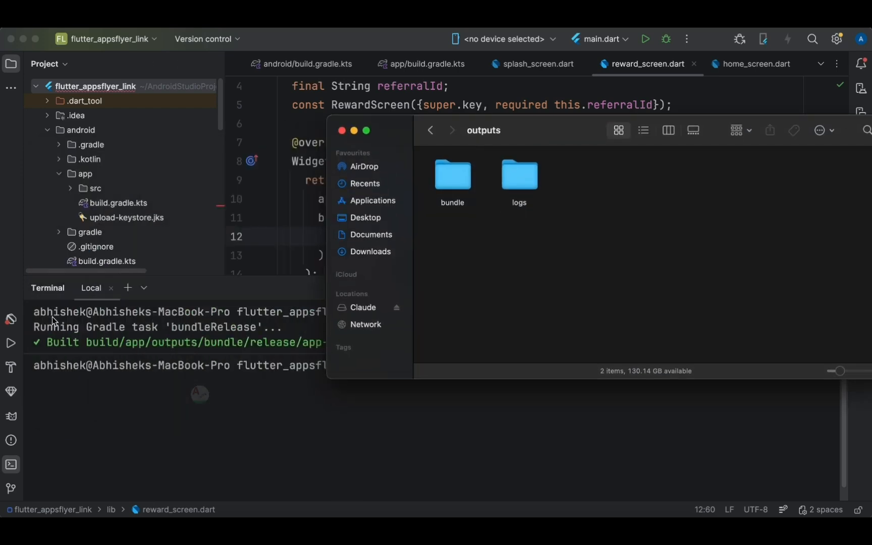
{"action": "double_click", "coordinate": [457, 172]}
{"action": "double_click", "coordinate": [459, 176]}
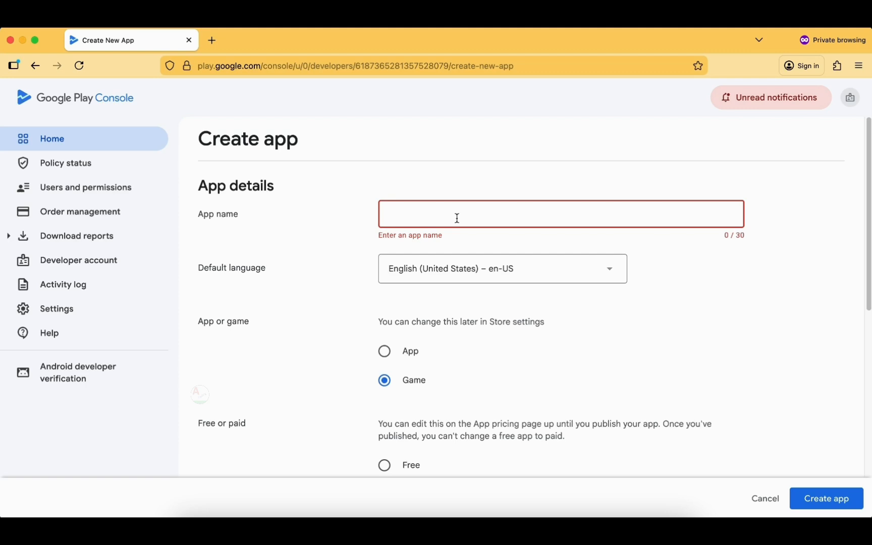
- Enter "Appsflyer Test" as the name of the new app in Google Play Console
{"action": "type", "text": "Appsfl"}
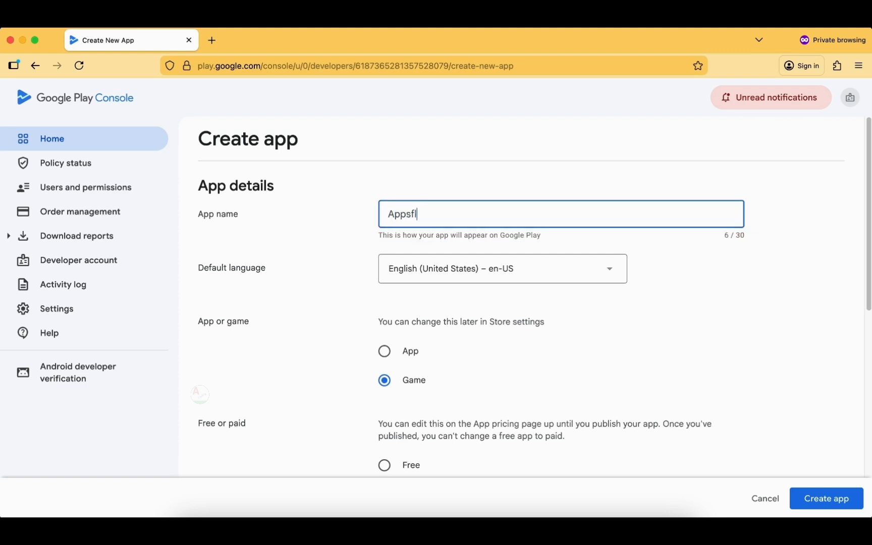
{"action": "type", "text": "yer"}
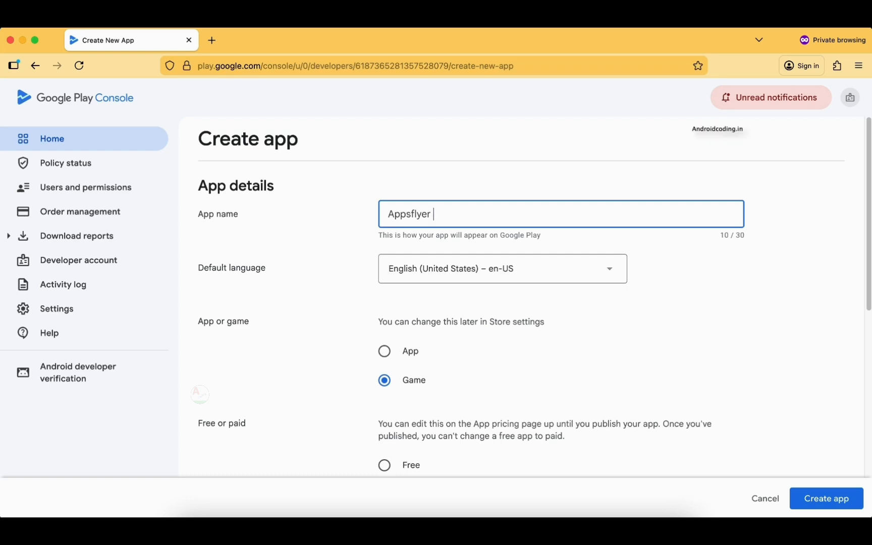
{"action": "type", "text": "Test"}
- Fill in the remaining app details and required declarations, and create the app
{"action": "scroll", "coordinate": [440, 344], "scroll_direction": "down", "scroll_amount": 4}
{"action": "left_click", "coordinate": [384, 264]}
{"action": "left_click", "coordinate": [384, 416]}
{"action": "scroll", "coordinate": [384, 417], "scroll_direction": "down", "scroll_amount": 3}
{"action": "left_click", "coordinate": [383, 334]}
{"action": "left_click", "coordinate": [814, 498]}
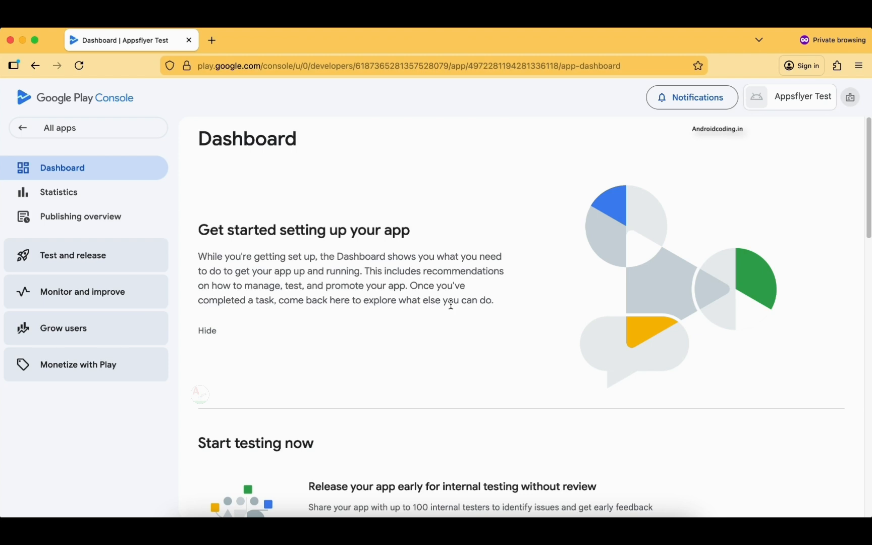
- Go to the app's internal testing track and start a new release
{"action": "scroll", "coordinate": [451, 305], "scroll_direction": "down", "scroll_amount": 2}
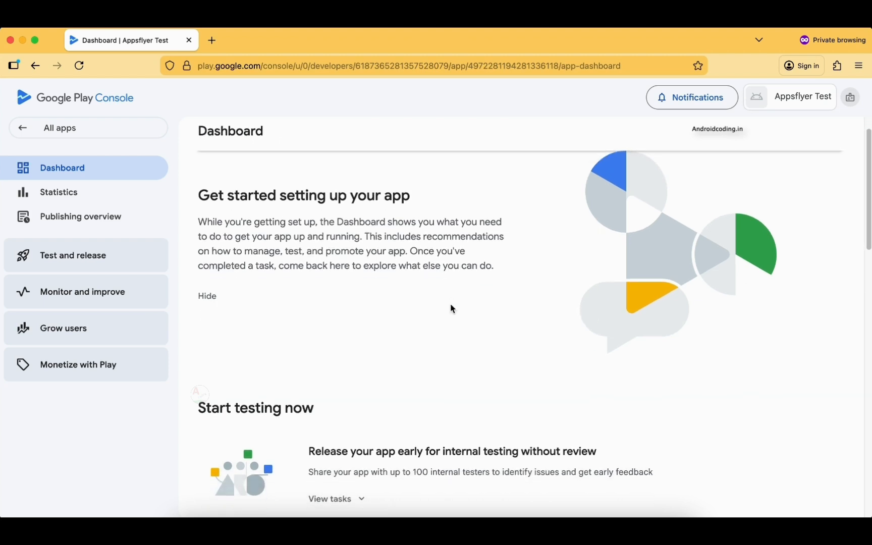
{"action": "left_click", "coordinate": [156, 256]}
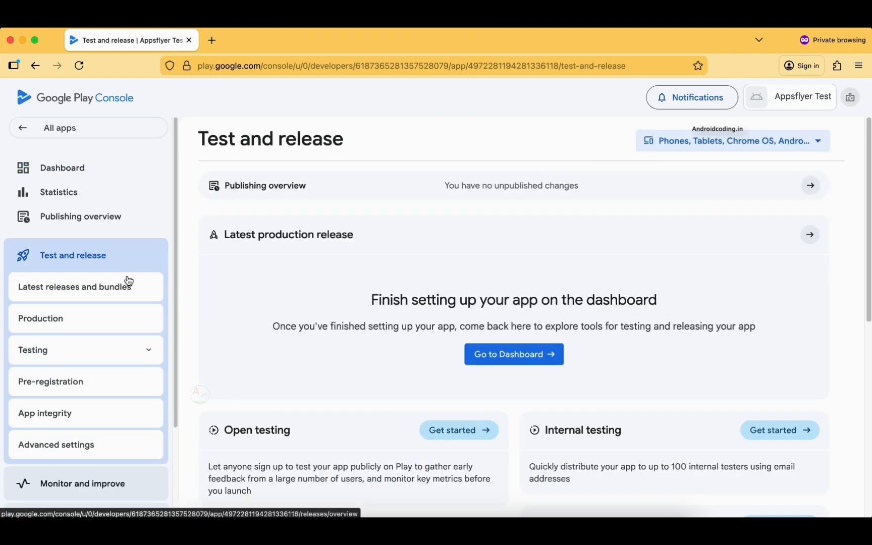
{"action": "left_click", "coordinate": [117, 348]}
{"action": "scroll", "coordinate": [111, 382], "scroll_direction": "down", "scroll_amount": 1}
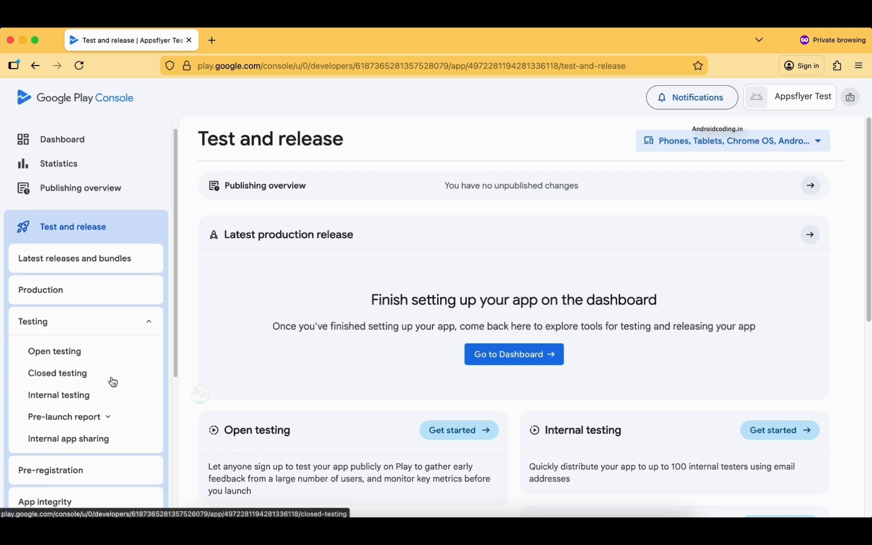
{"action": "left_click", "coordinate": [89, 396]}
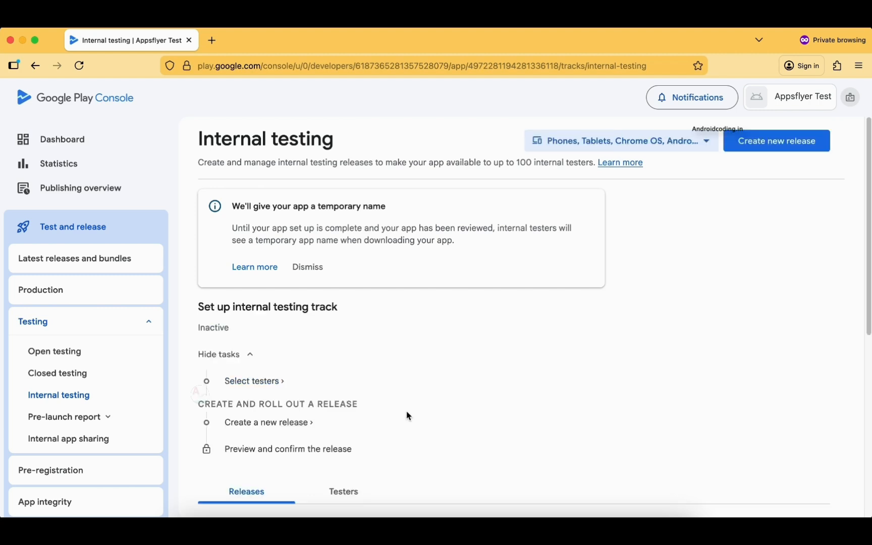
{"action": "left_click", "coordinate": [795, 146]}
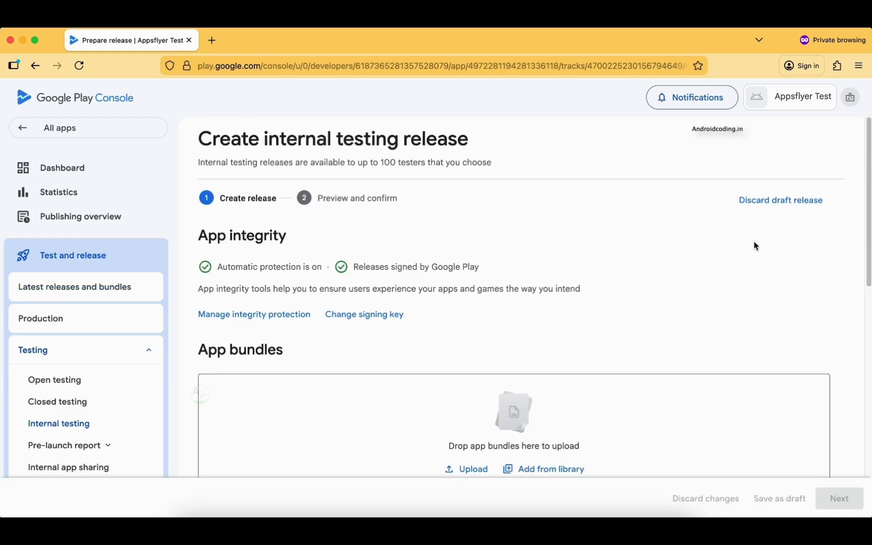
- Upload app-release.aab from the Finder release folder to the app bundles of the internal testing release
{"action": "scroll", "coordinate": [733, 363], "scroll_direction": "down", "scroll_amount": 3}
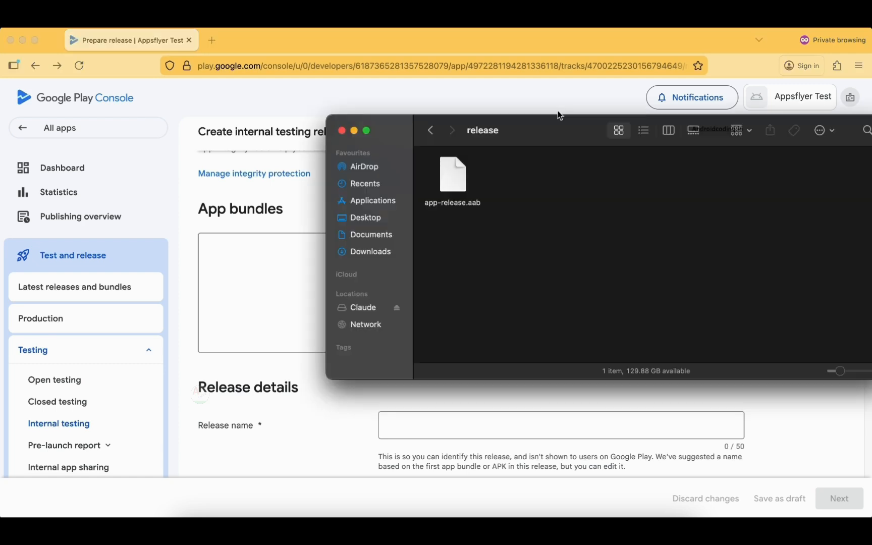
{"action": "left_click_drag", "start_coordinate": [541, 128], "coordinate": [654, 130]}
{"action": "left_click_drag", "start_coordinate": [575, 177], "coordinate": [388, 283]}
{"action": "left_click", "coordinate": [382, 330]}
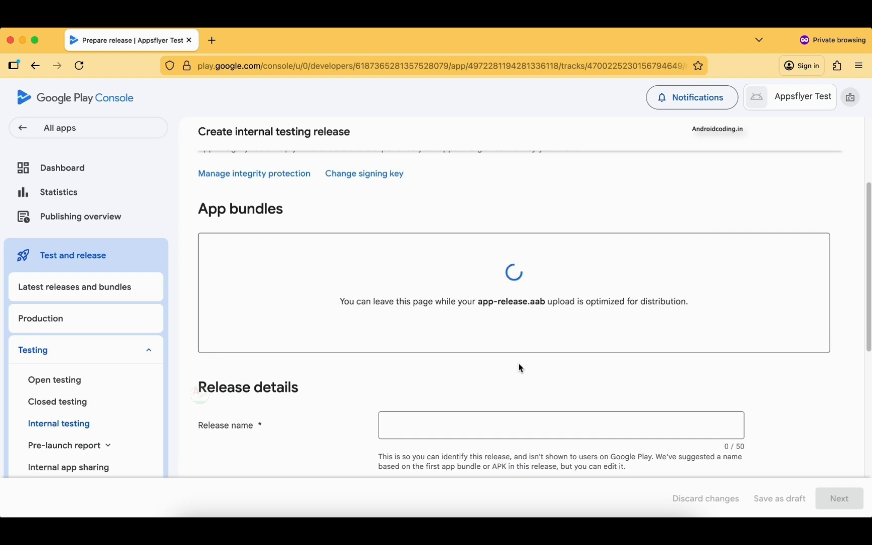
- Keep the suggested release name and default release notes, and continue to the release preview
{"action": "scroll", "coordinate": [520, 367], "scroll_direction": "down", "scroll_amount": 3}
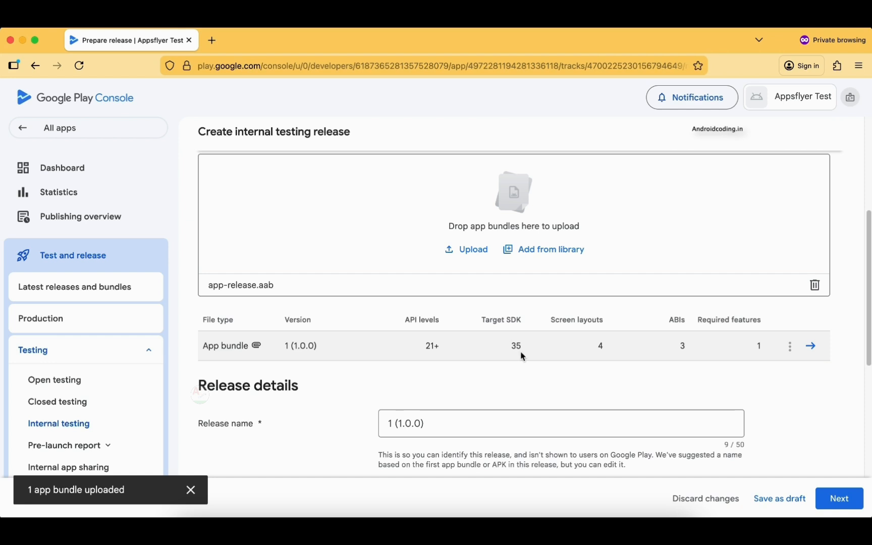
{"action": "scroll", "coordinate": [801, 437], "scroll_direction": "down", "scroll_amount": 2}
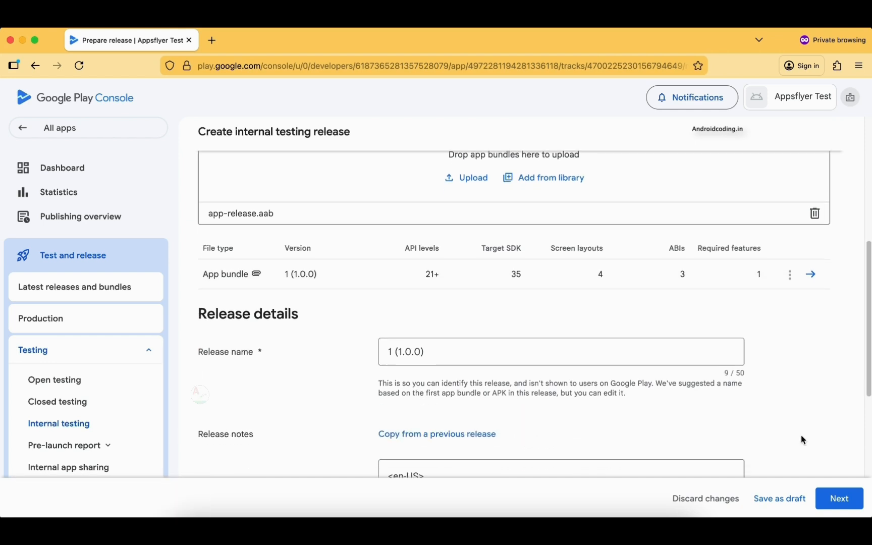
{"action": "scroll", "coordinate": [801, 436], "scroll_direction": "down", "scroll_amount": 2}
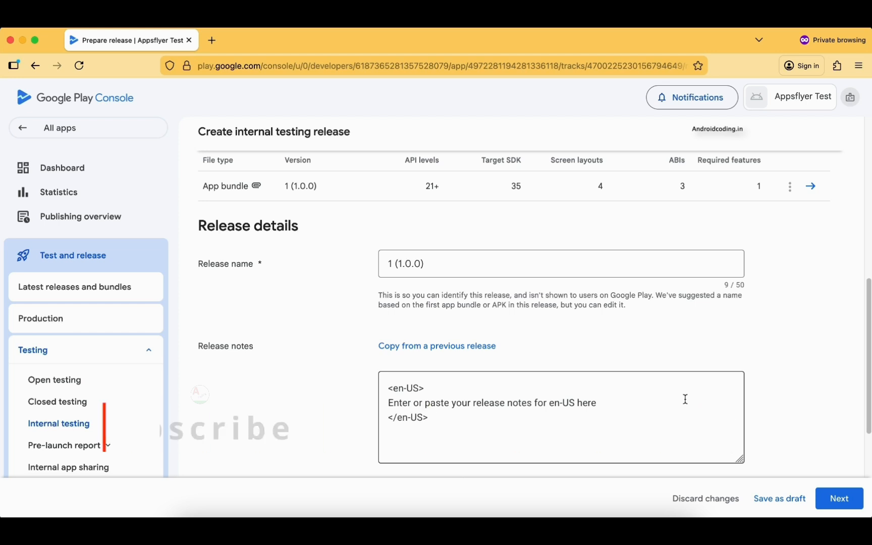
{"action": "scroll", "coordinate": [826, 439], "scroll_direction": "down", "scroll_amount": 5}
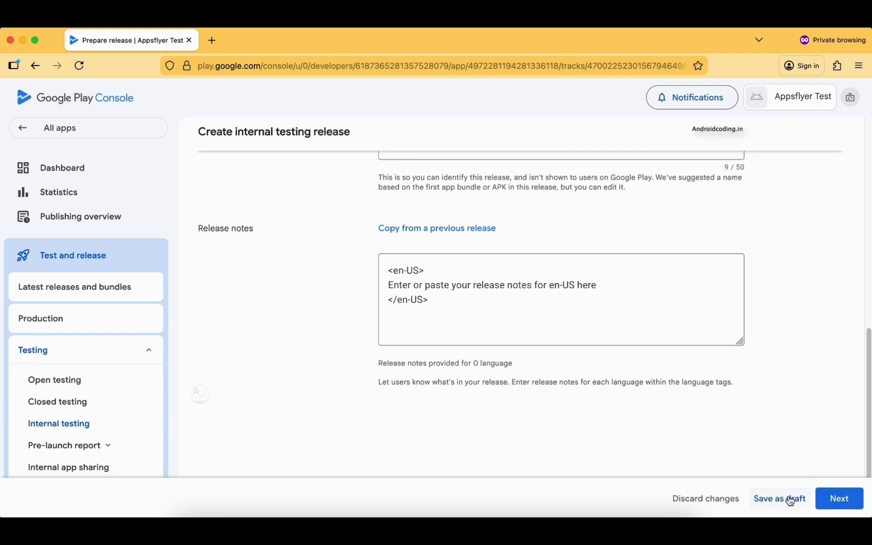
{"action": "left_click", "coordinate": [832, 499]}
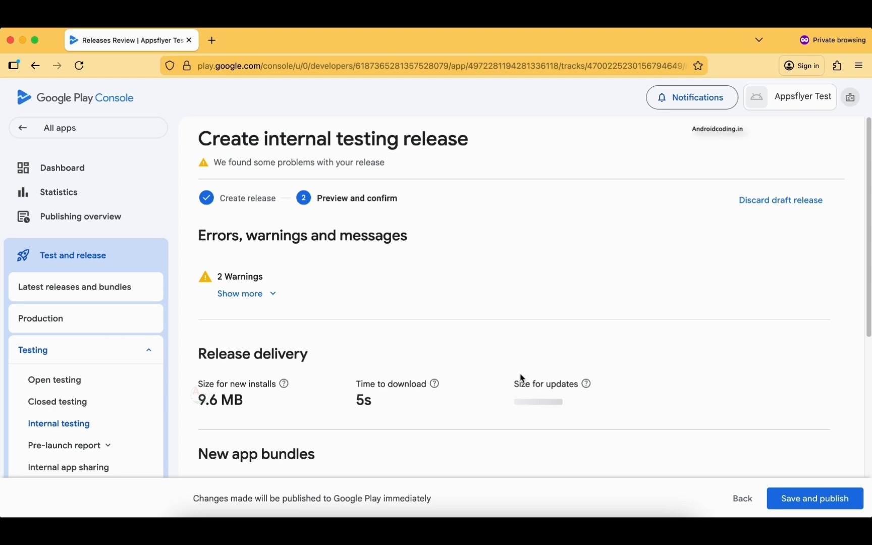
- Expand the warnings on the release preview and read them along with the release delivery details
{"action": "left_click", "coordinate": [257, 294]}
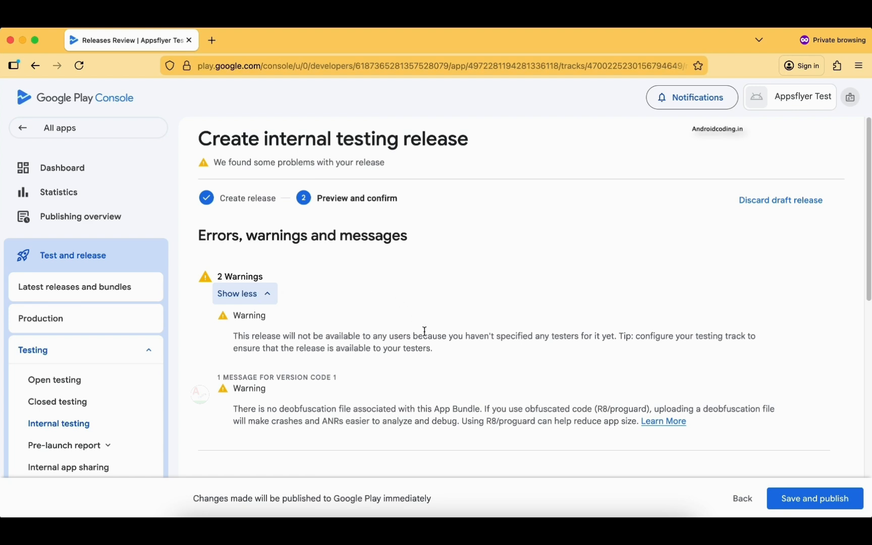
{"action": "scroll", "coordinate": [424, 331], "scroll_direction": "down", "scroll_amount": 1}
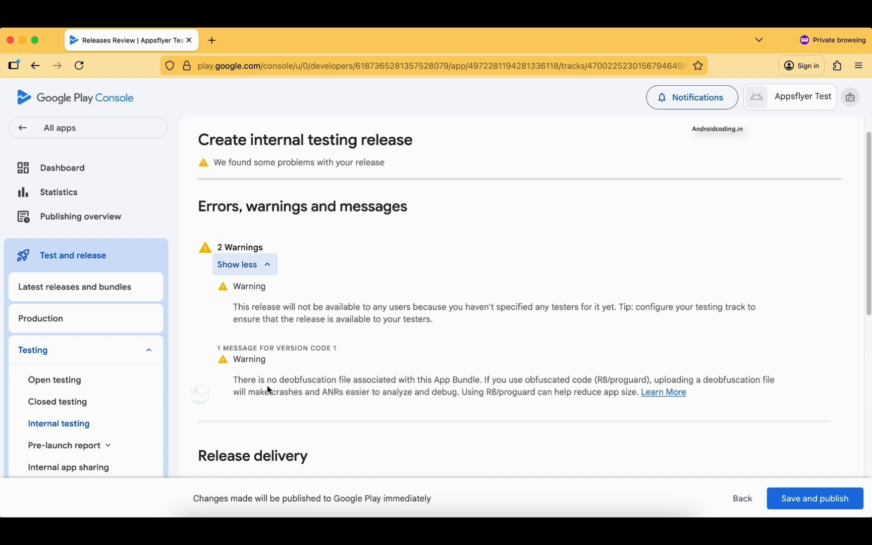
{"action": "scroll", "coordinate": [505, 345], "scroll_direction": "down", "scroll_amount": 2}
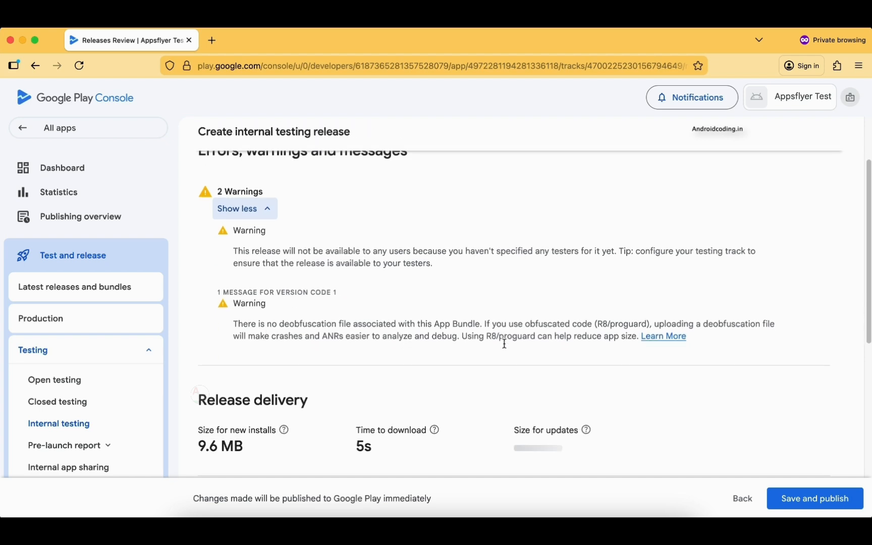
{"action": "scroll", "coordinate": [504, 345], "scroll_direction": "down", "scroll_amount": 2}
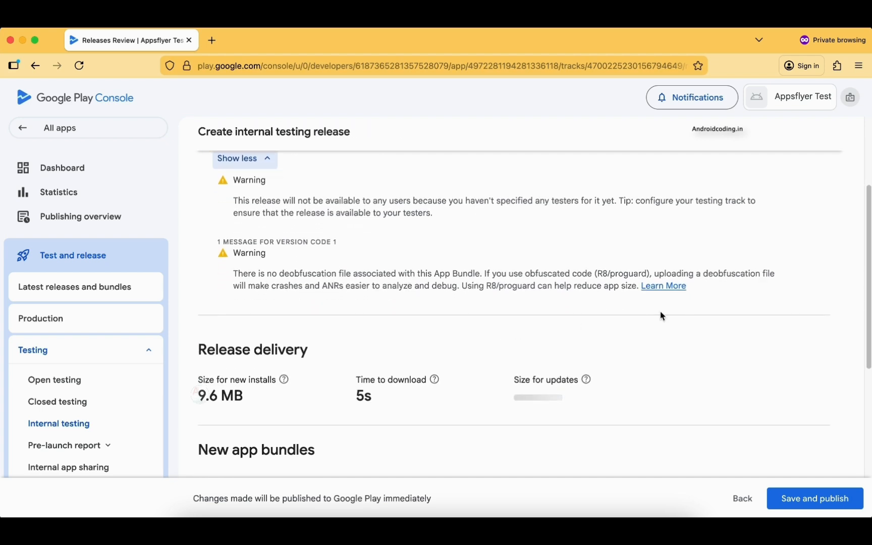
{"action": "scroll", "coordinate": [662, 316], "scroll_direction": "up", "scroll_amount": 2}
- Go to internal app sharing and select the existing email list as uploaders
{"action": "scroll", "coordinate": [93, 361], "scroll_direction": "down", "scroll_amount": 3}
{"action": "left_click", "coordinate": [94, 360]}
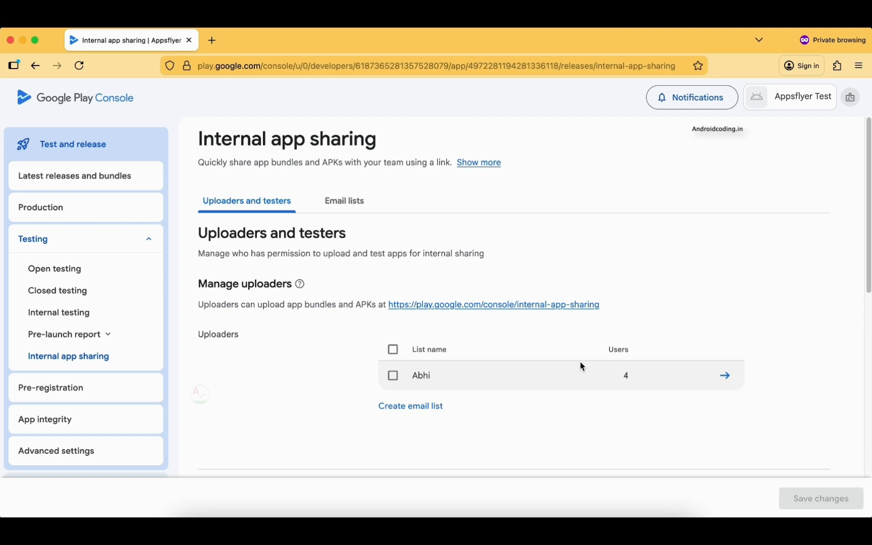
{"action": "left_click", "coordinate": [394, 377]}
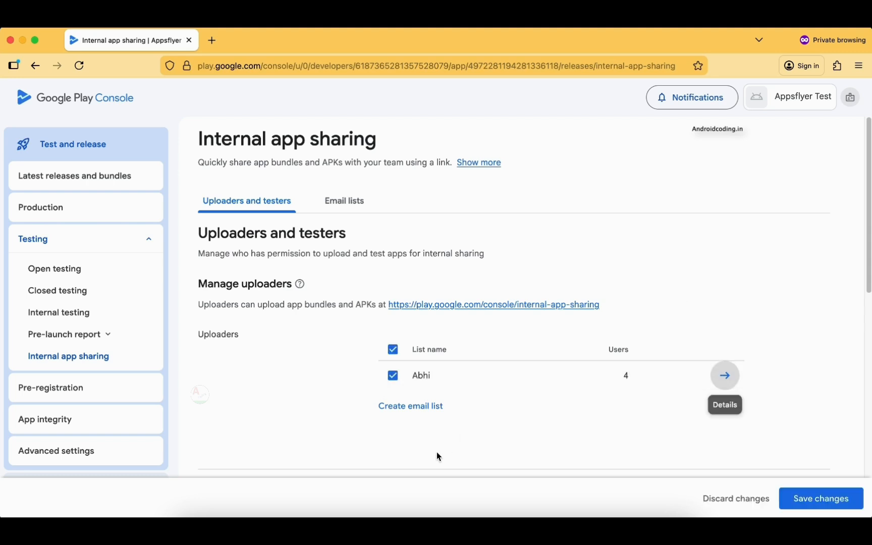
{"action": "left_click", "coordinate": [426, 409]}
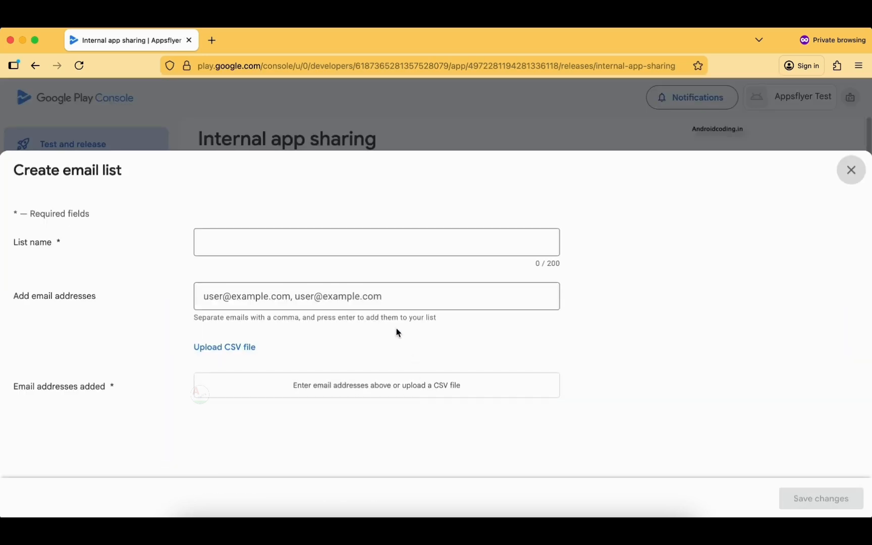
{"action": "left_click", "coordinate": [261, 304]}
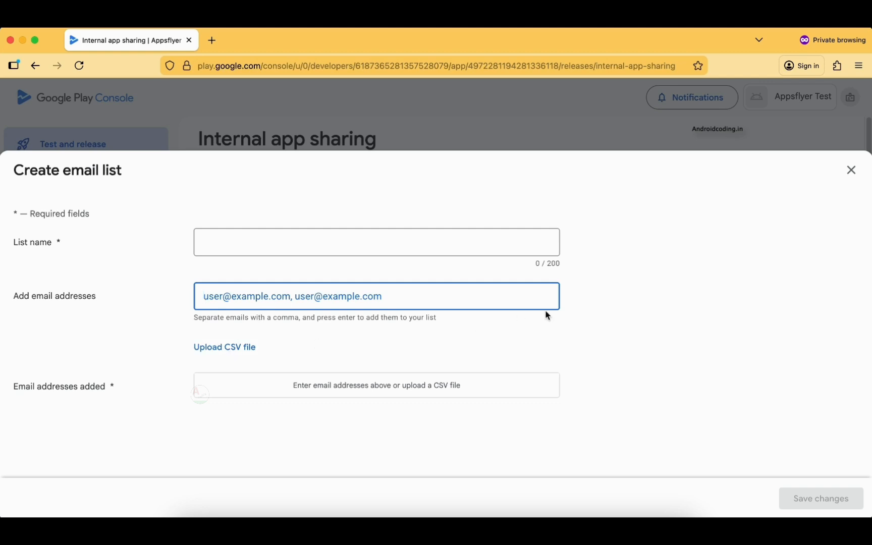
{"action": "key", "text": "Escape"}
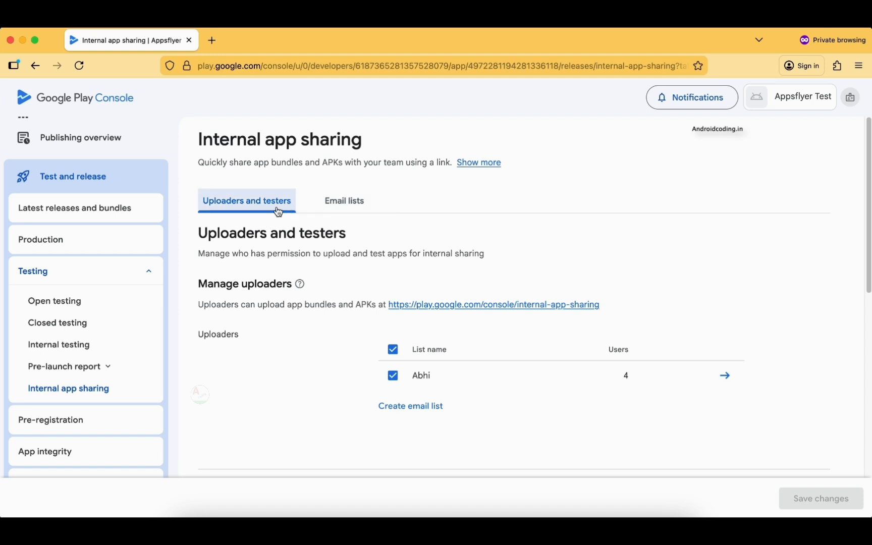
- Select the existing email list as downloaders for internal app sharing and save the changes
{"action": "left_click", "coordinate": [325, 203]}
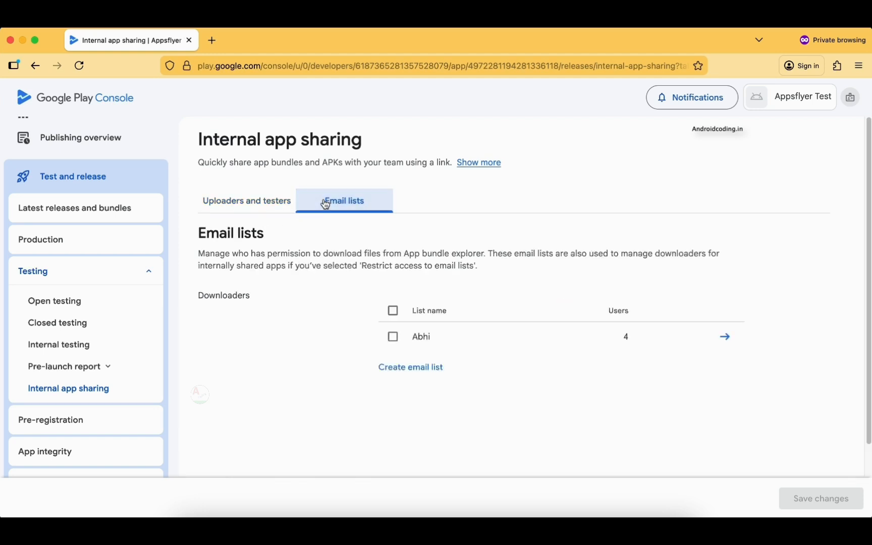
{"action": "left_click", "coordinate": [392, 337]}
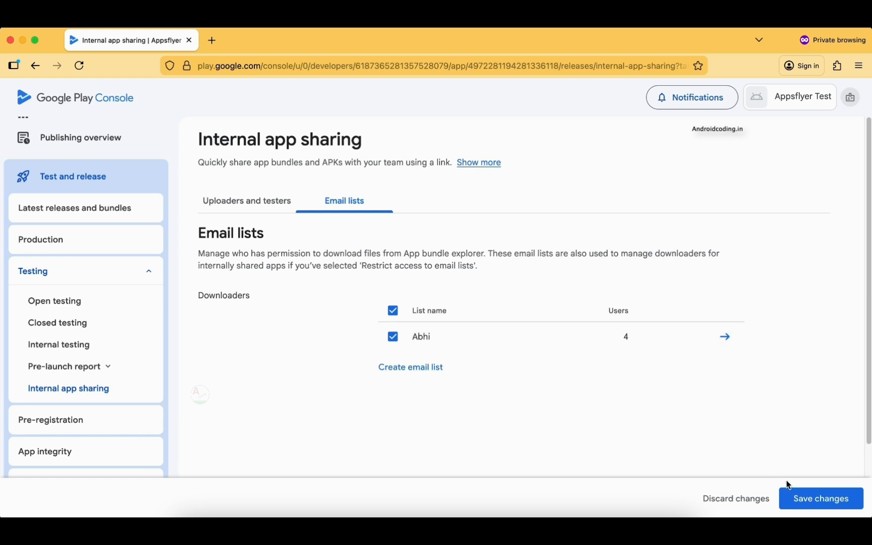
{"action": "left_click", "coordinate": [795, 496]}
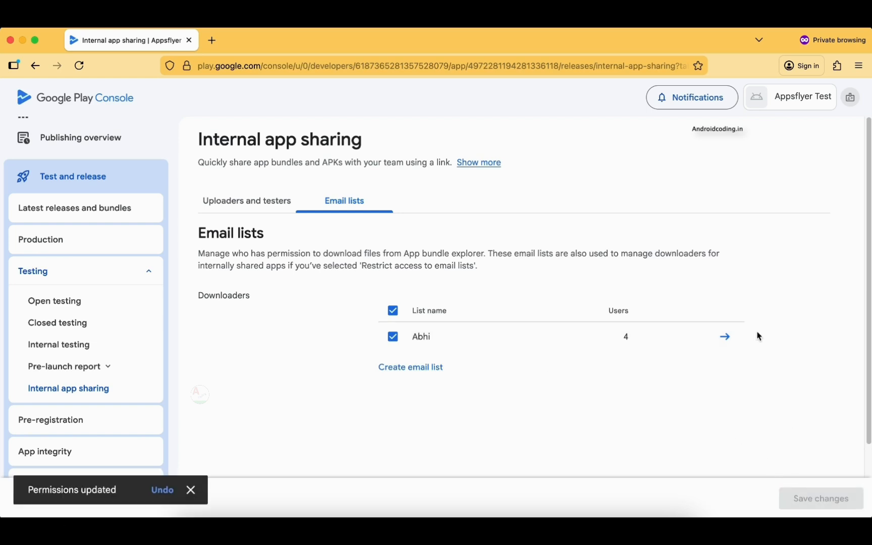
- Restrict internal app sharing downloads to email lists under the tester settings, save the changes and confirm the restriction
{"action": "scroll", "coordinate": [502, 323], "scroll_direction": "down", "scroll_amount": 3}
{"action": "scroll", "coordinate": [327, 216], "scroll_direction": "up", "scroll_amount": 3}
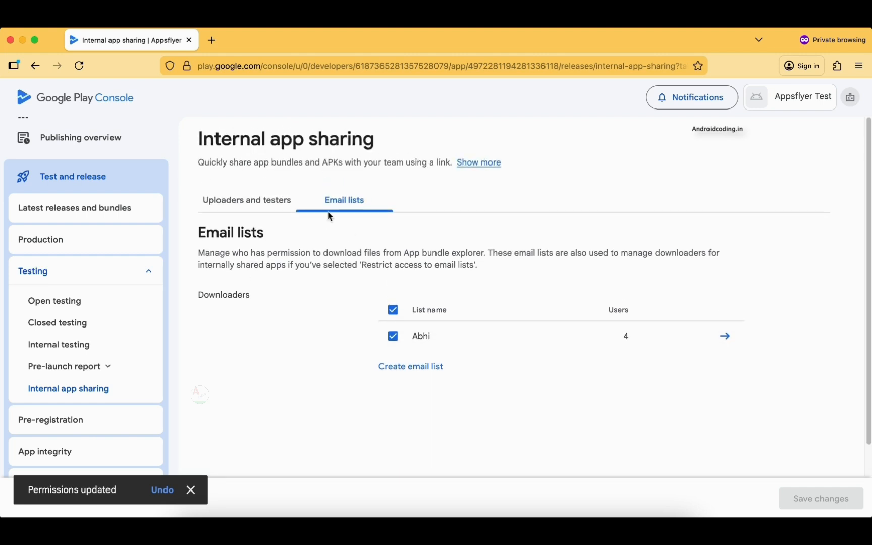
{"action": "left_click", "coordinate": [271, 199]}
{"action": "scroll", "coordinate": [327, 341], "scroll_direction": "down", "scroll_amount": 5}
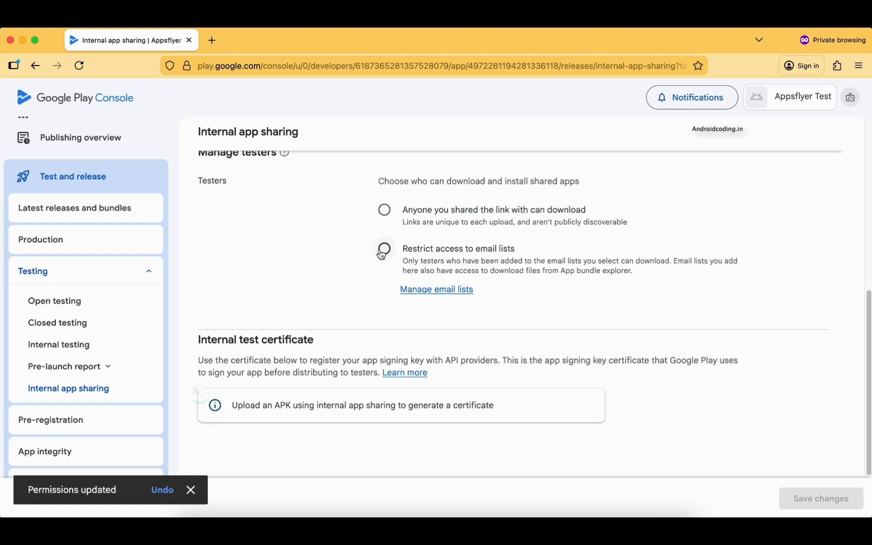
{"action": "left_click", "coordinate": [382, 254]}
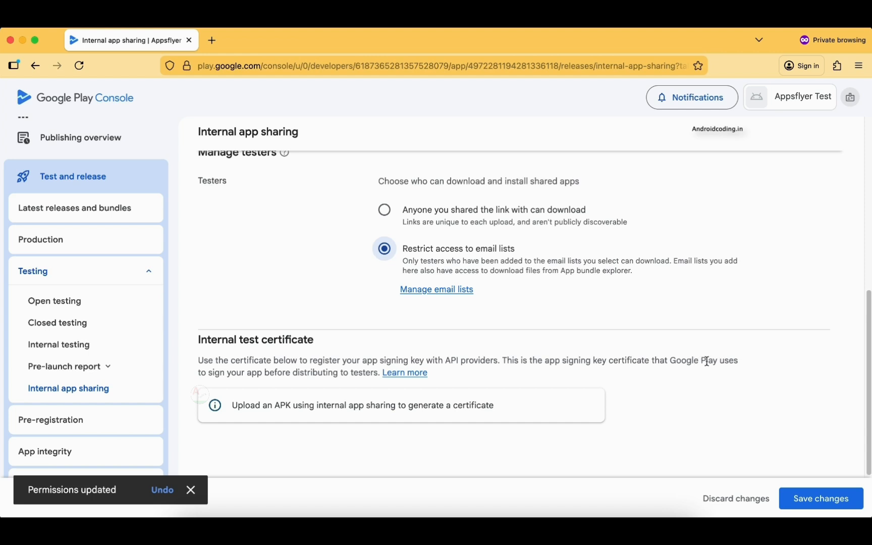
{"action": "left_click", "coordinate": [808, 496]}
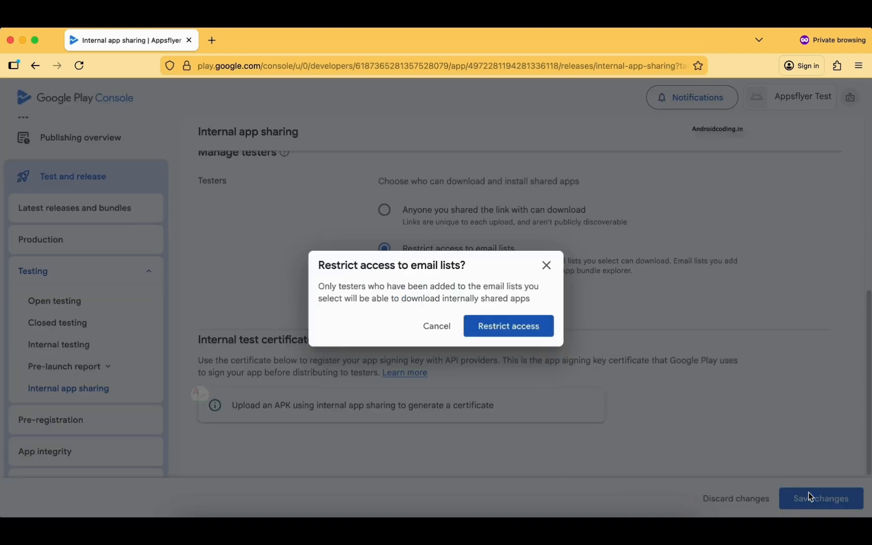
{"action": "left_click", "coordinate": [536, 327]}
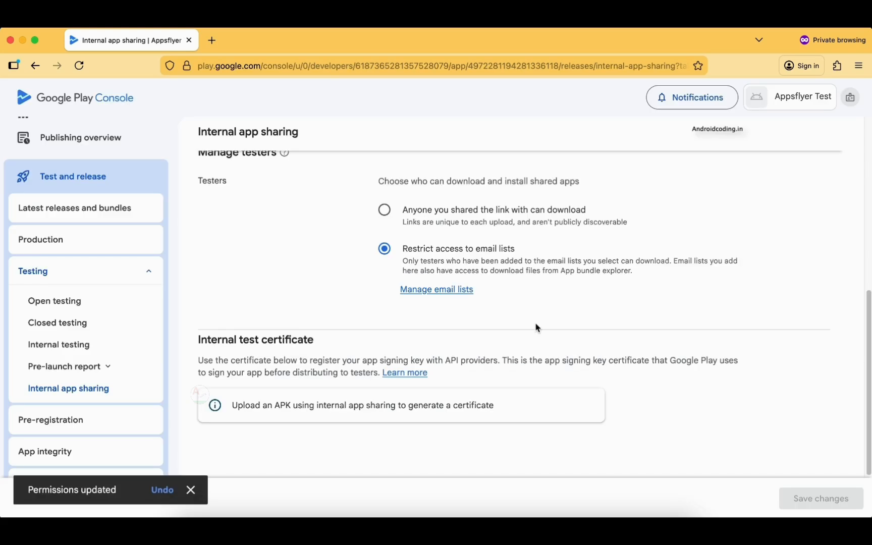
- Go to the internal testing track, select the existing email list as its testers and save
{"action": "left_click", "coordinate": [90, 345]}
{"action": "scroll", "coordinate": [273, 291], "scroll_direction": "down", "scroll_amount": 2}
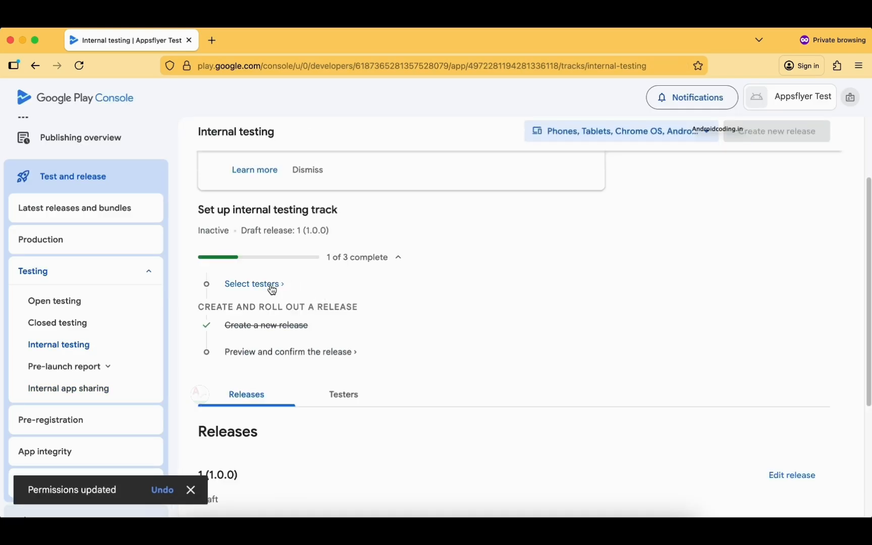
{"action": "left_click", "coordinate": [272, 290]}
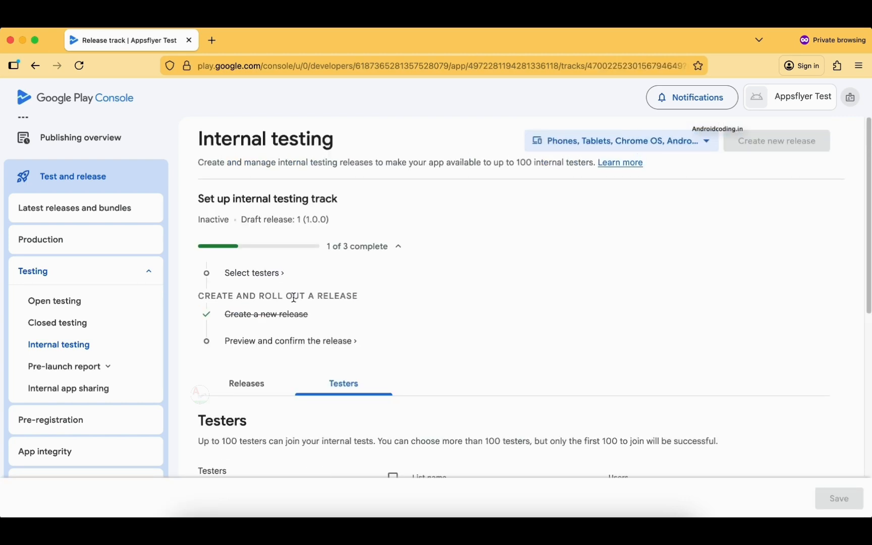
{"action": "scroll", "coordinate": [372, 352], "scroll_direction": "down", "scroll_amount": 2}
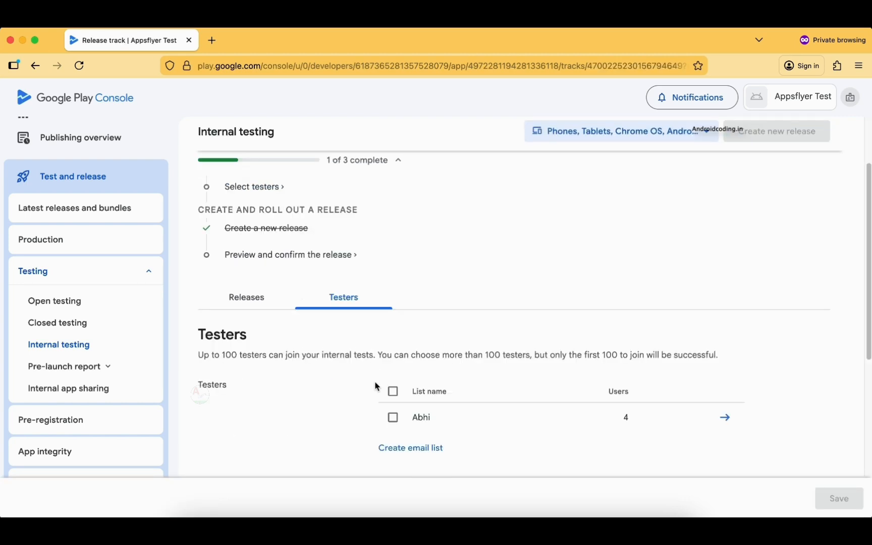
{"action": "left_click", "coordinate": [392, 417]}
{"action": "scroll", "coordinate": [393, 400], "scroll_direction": "down", "scroll_amount": 3}
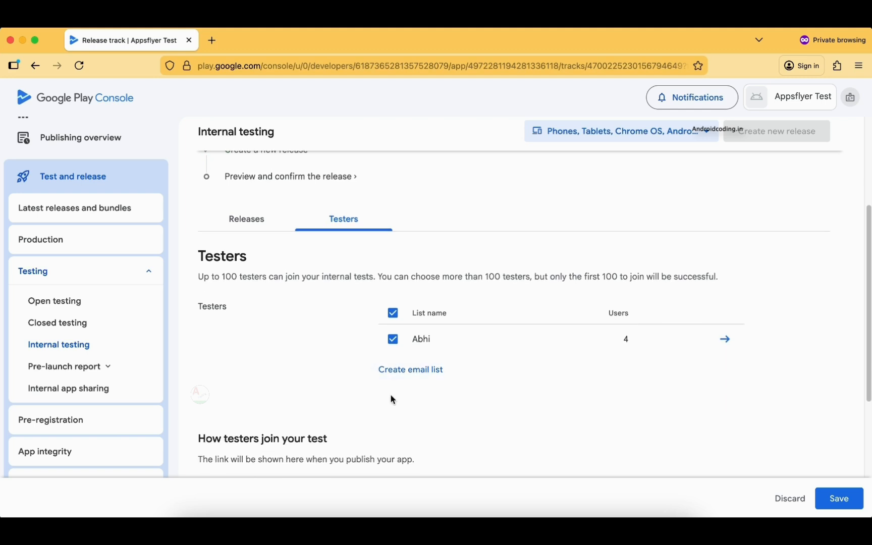
{"action": "scroll", "coordinate": [522, 399], "scroll_direction": "down", "scroll_amount": 3}
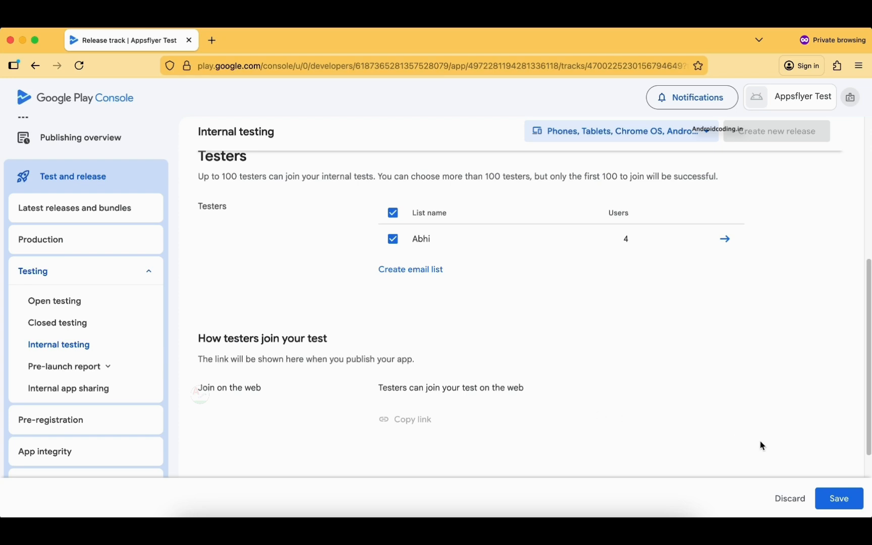
{"action": "left_click", "coordinate": [825, 492]}
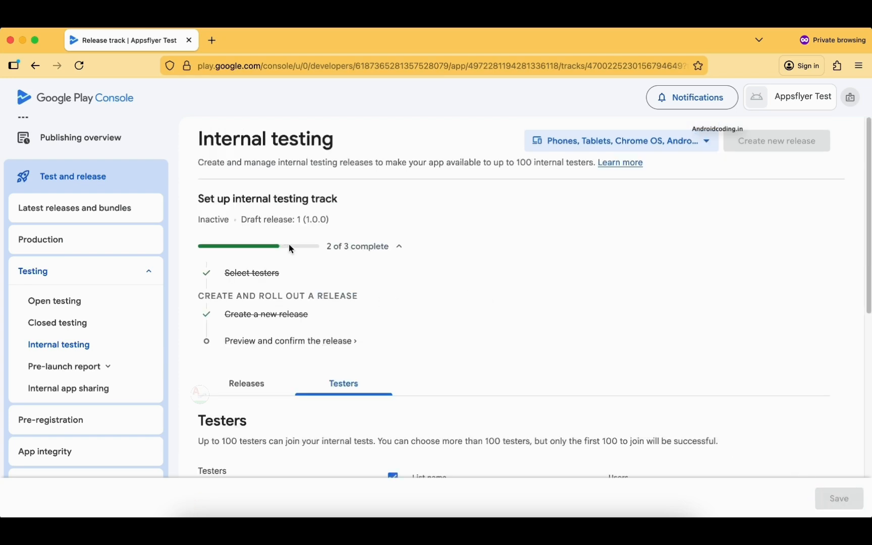
- Open the draft internal testing release for preview, review its details, then save and publish it to Google Play
{"action": "left_click", "coordinate": [314, 344]}
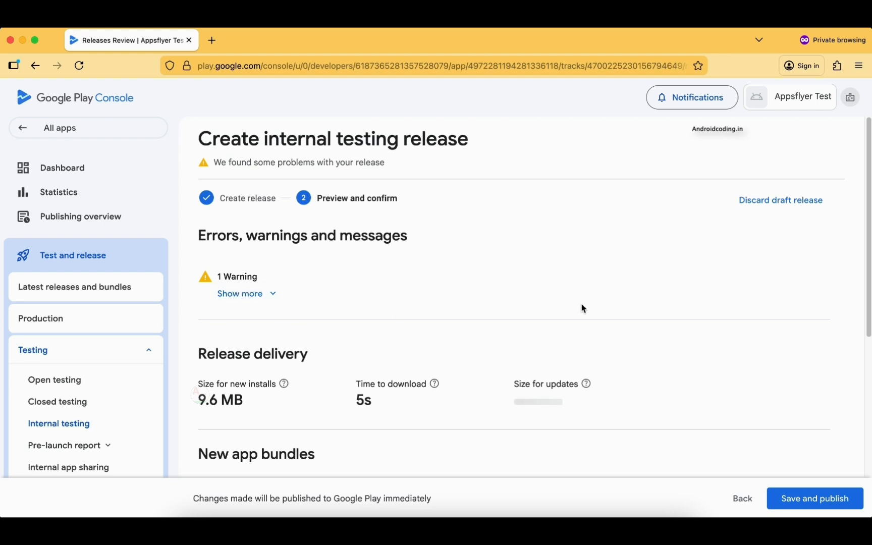
{"action": "scroll", "coordinate": [677, 360], "scroll_direction": "down", "scroll_amount": 3}
{"action": "scroll", "coordinate": [676, 359], "scroll_direction": "down", "scroll_amount": 5}
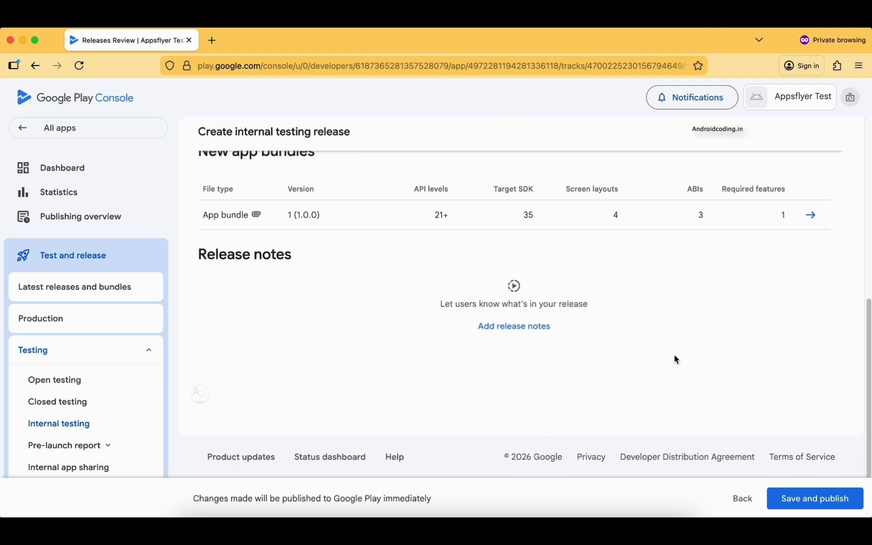
{"action": "left_click", "coordinate": [806, 495]}
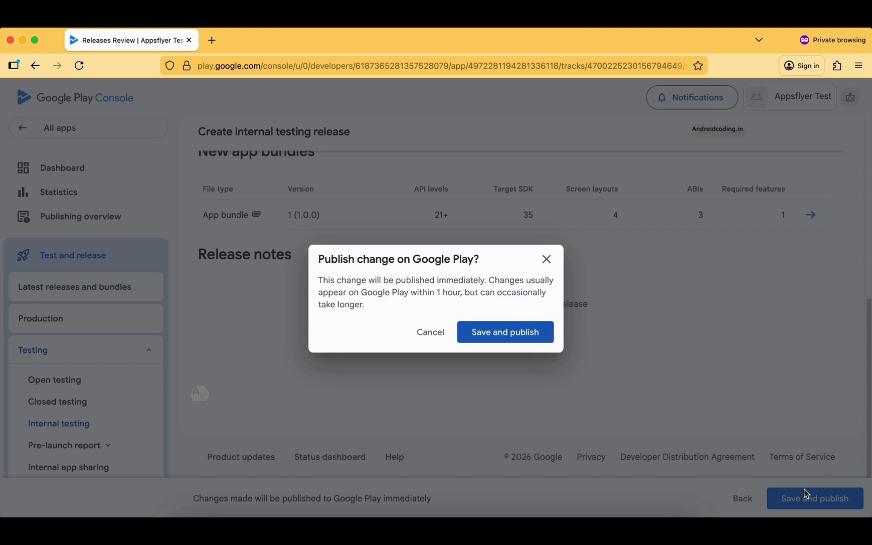
{"action": "left_click", "coordinate": [527, 333]}
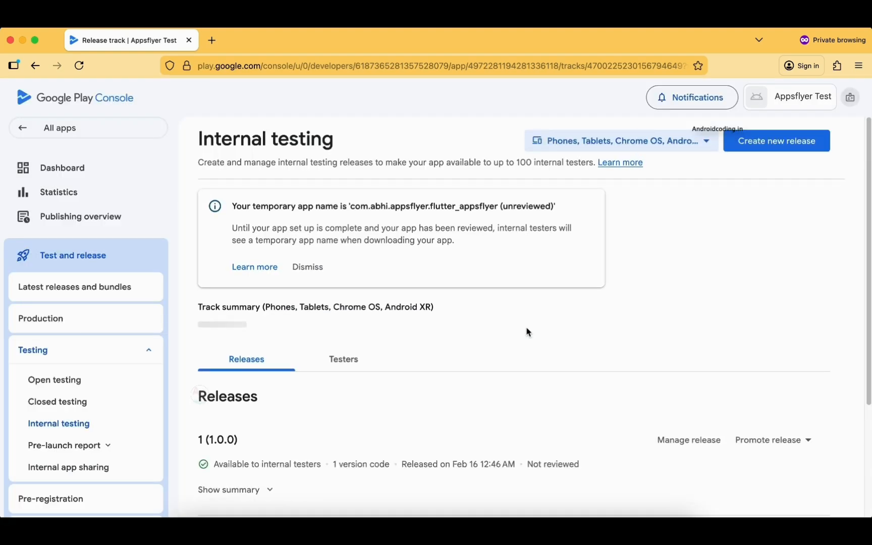
- Go to the internal testing track's tester settings and copy the web link for joining the test
{"action": "scroll", "coordinate": [561, 415], "scroll_direction": "down", "scroll_amount": 3}
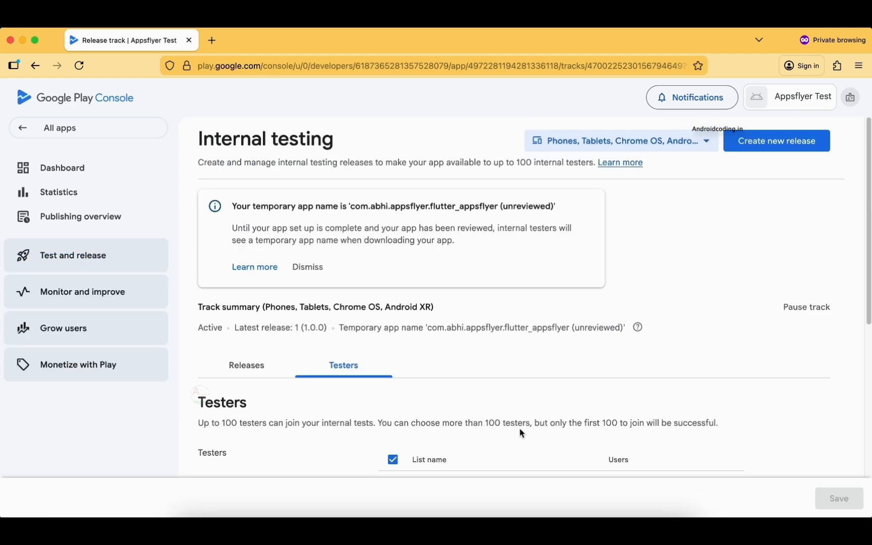
{"action": "scroll", "coordinate": [520, 432], "scroll_direction": "down", "scroll_amount": 4}
{"action": "scroll", "coordinate": [519, 431], "scroll_direction": "down", "scroll_amount": 2}
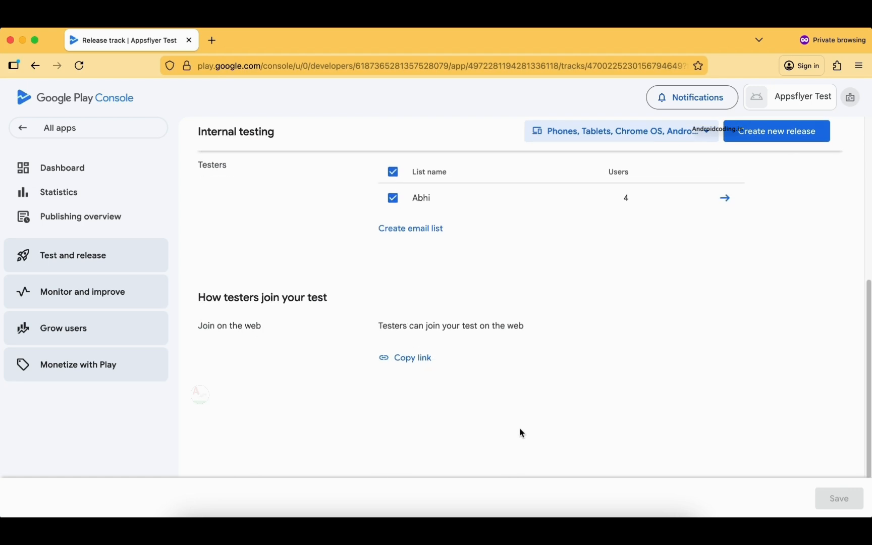
{"action": "left_click", "coordinate": [417, 360]}
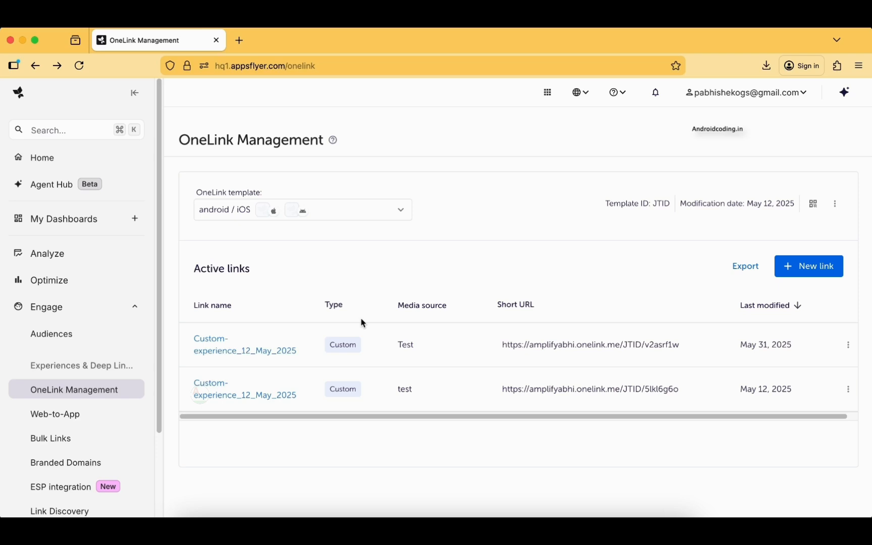
- Switch to AppsFlyer OneLink Management and start a new Referral-to-app link with the default media source
{"action": "left_click", "coordinate": [840, 268]}
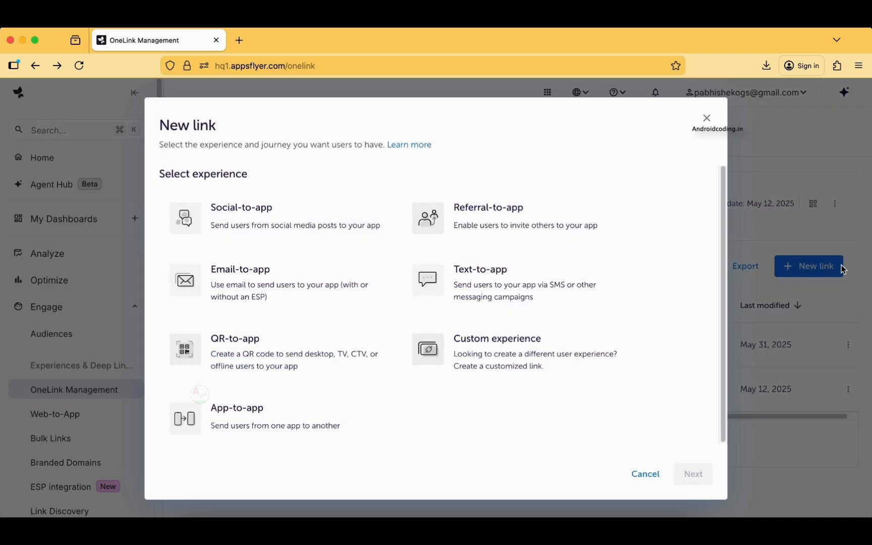
{"action": "left_click", "coordinate": [579, 225]}
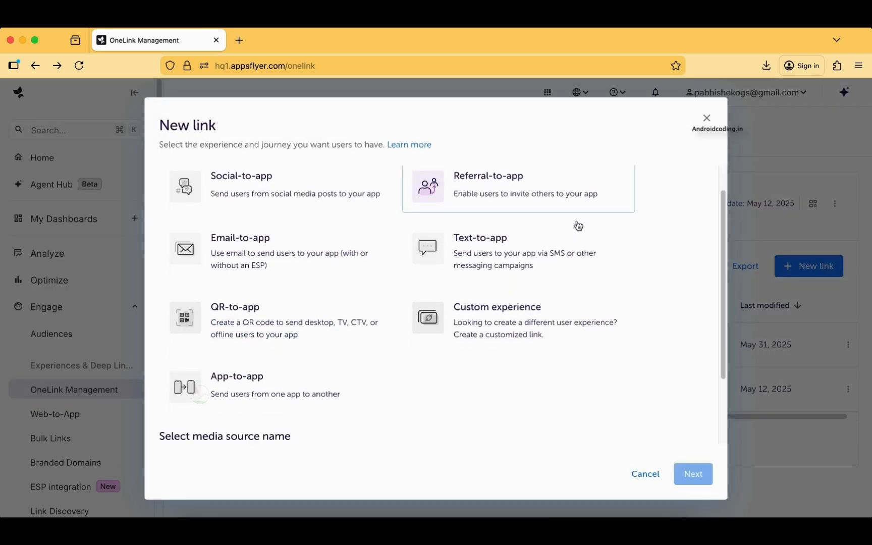
{"action": "left_click", "coordinate": [704, 474]}
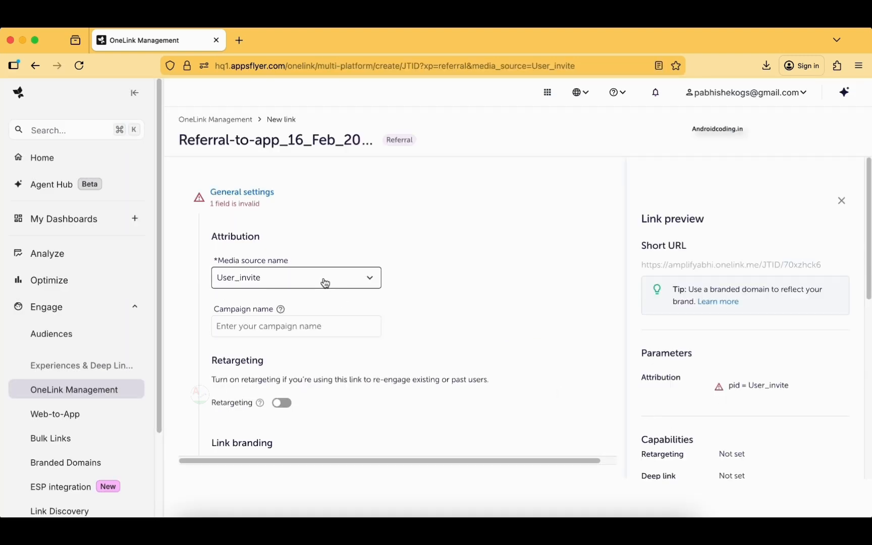
- Keep User_invite as the link's media source and set the campaign name to reward_on_install
{"action": "left_click", "coordinate": [325, 282]}
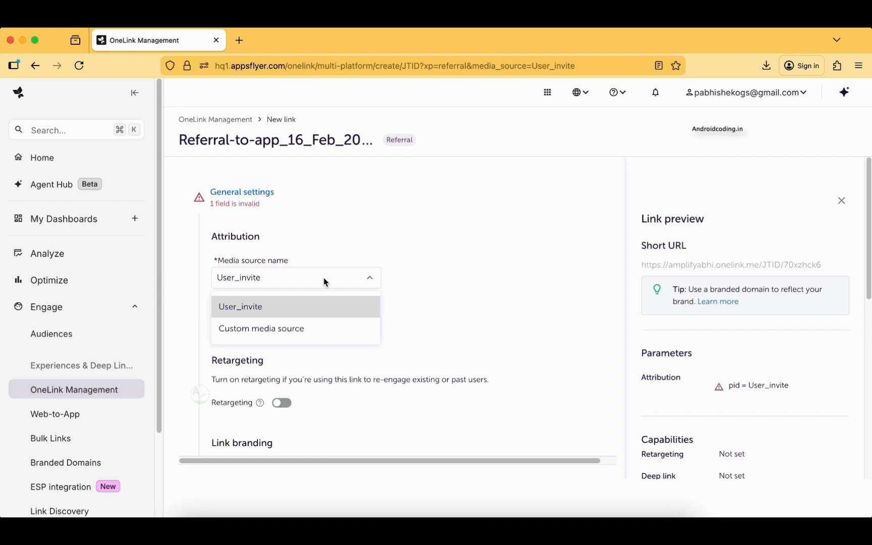
{"action": "left_click", "coordinate": [446, 295]}
{"action": "left_click", "coordinate": [342, 329]}
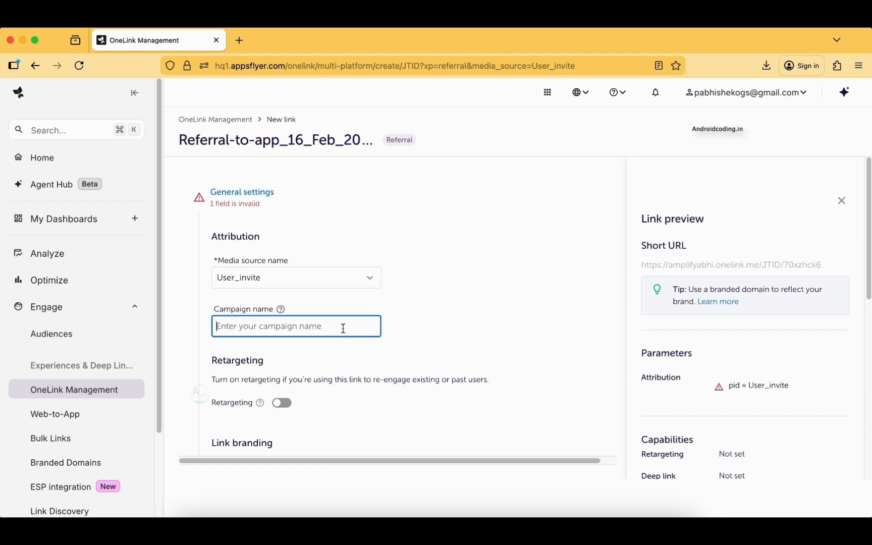
{"action": "type", "text": "reward"}
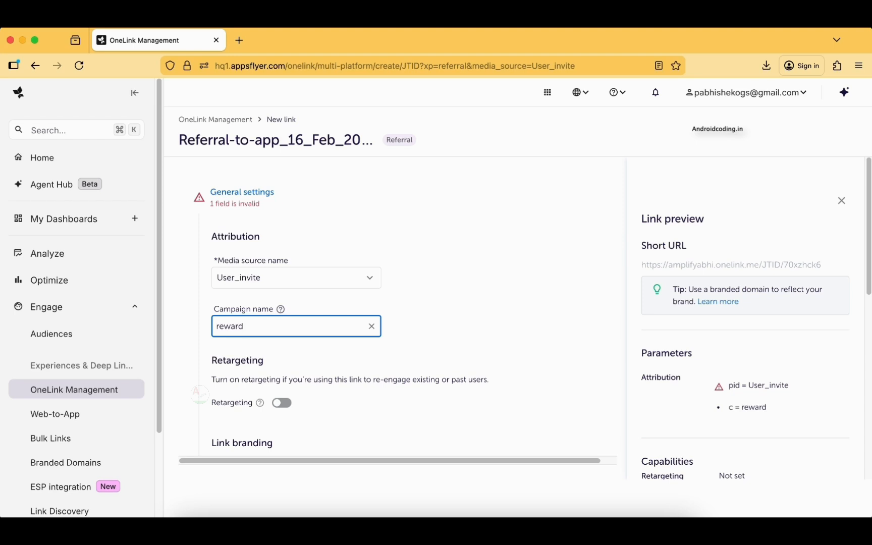
{"action": "type", "text": "_on_install"}
{"action": "scroll", "coordinate": [557, 339], "scroll_direction": "down", "scroll_amount": 3}
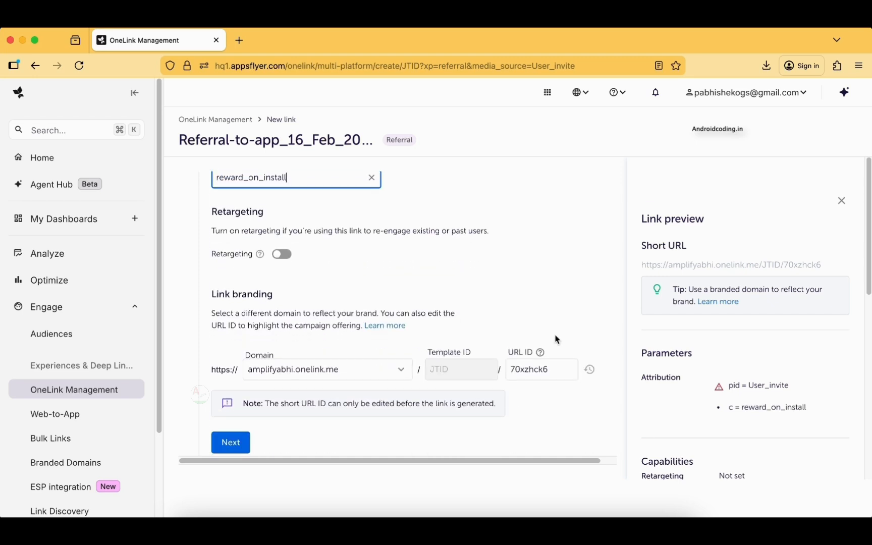
{"action": "left_click", "coordinate": [283, 253]}
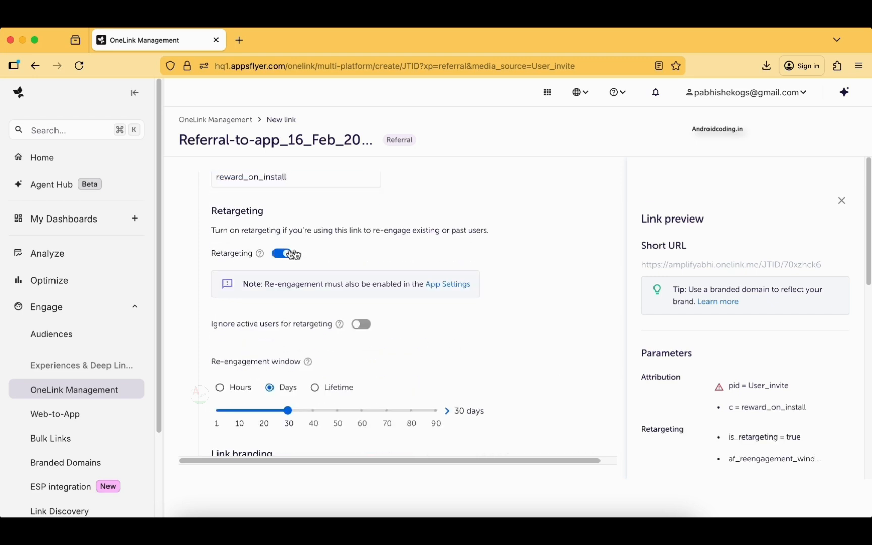
{"action": "scroll", "coordinate": [401, 338], "scroll_direction": "down", "scroll_amount": 2}
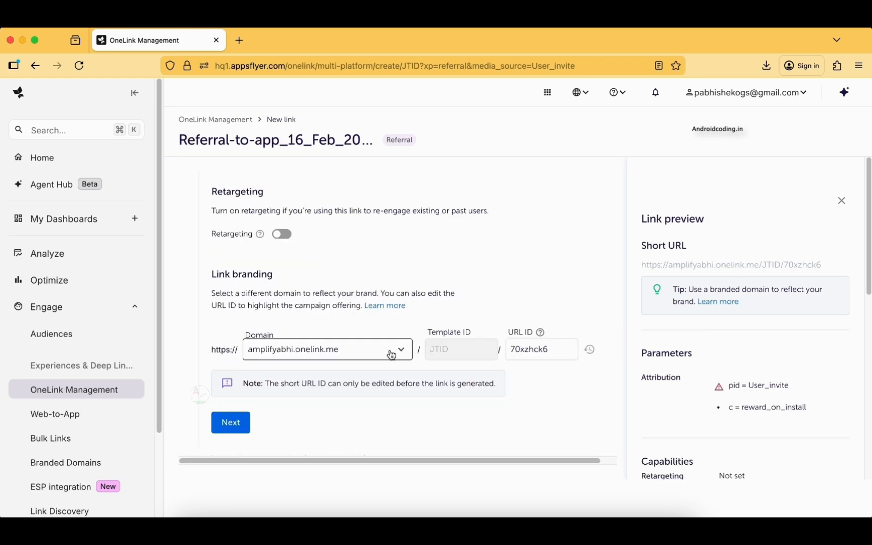
{"action": "scroll", "coordinate": [391, 353], "scroll_direction": "up", "scroll_amount": 2}
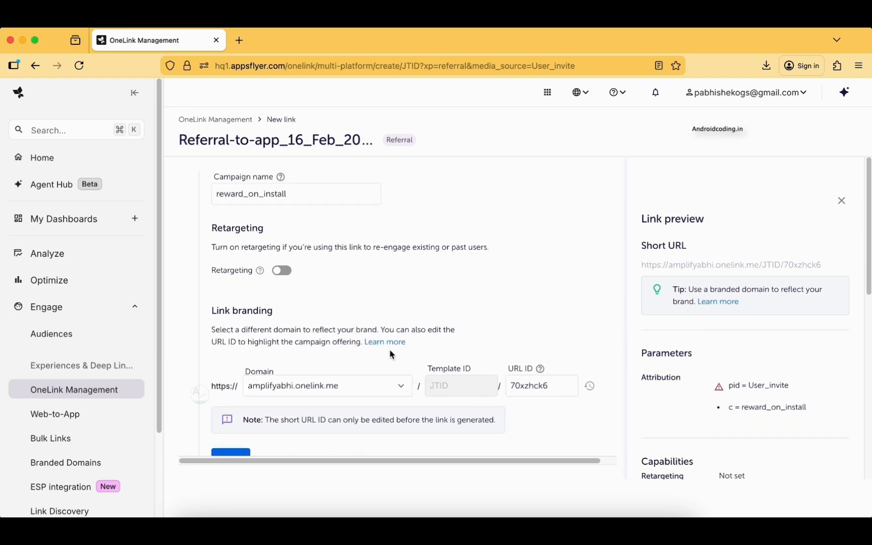
- Keep the default link branding and referral-to-app settings, and continue to deep linking and redirection
{"action": "scroll", "coordinate": [396, 352], "scroll_direction": "down", "scroll_amount": 2}
{"action": "scroll", "coordinate": [448, 366], "scroll_direction": "down", "scroll_amount": 3}
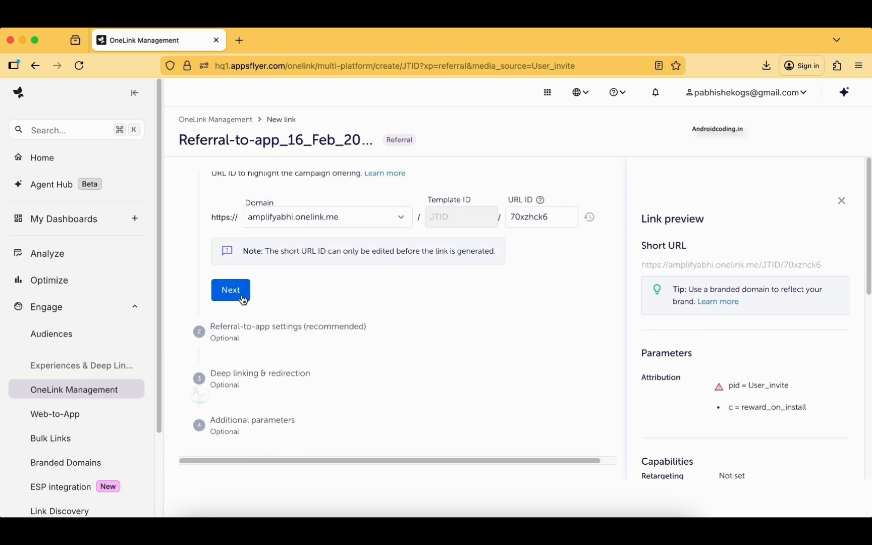
{"action": "left_click", "coordinate": [248, 294]}
{"action": "scroll", "coordinate": [295, 375], "scroll_direction": "down", "scroll_amount": 3}
{"action": "scroll", "coordinate": [295, 374], "scroll_direction": "up", "scroll_amount": 1}
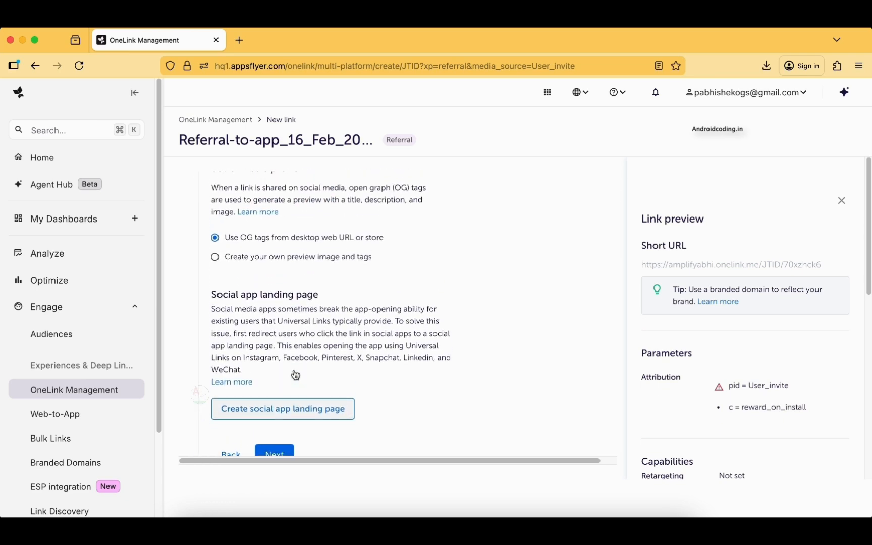
{"action": "scroll", "coordinate": [293, 370], "scroll_direction": "down", "scroll_amount": 3}
{"action": "left_click", "coordinate": [284, 343]}
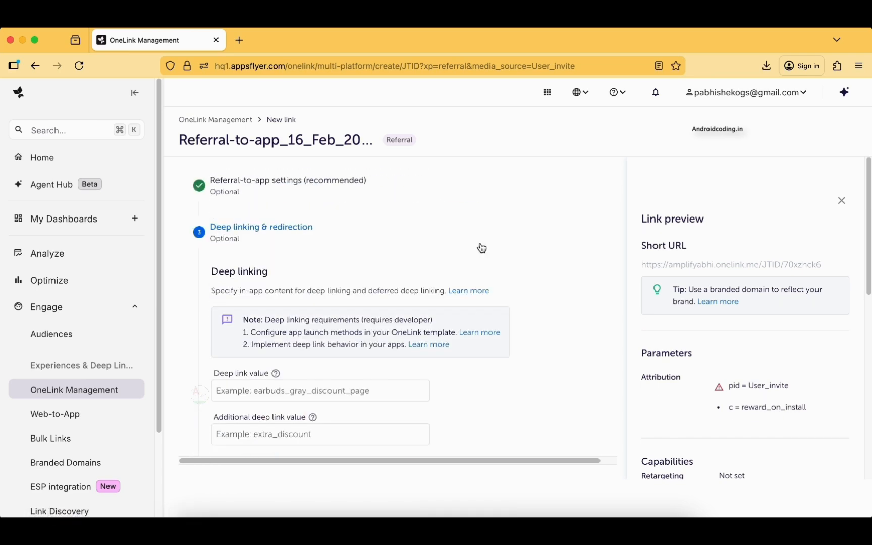
- Set the deep link value to install_points_10 and the additional deep link value to rewards
{"action": "scroll", "coordinate": [481, 247], "scroll_direction": "down", "scroll_amount": 2}
{"action": "left_click", "coordinate": [293, 326]}
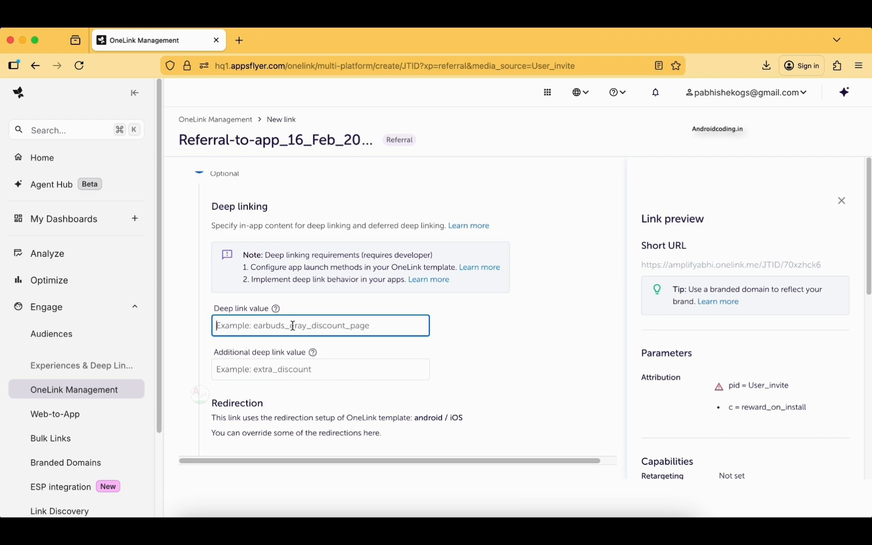
{"action": "type", "text": "install_points"}
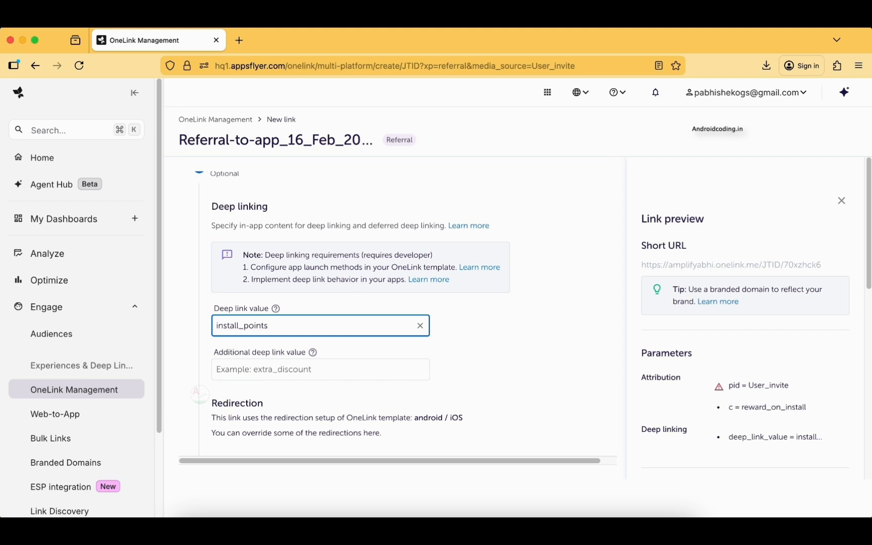
{"action": "type", "text": "_10"}
{"action": "left_click", "coordinate": [370, 369]}
{"action": "type", "text": "re"}
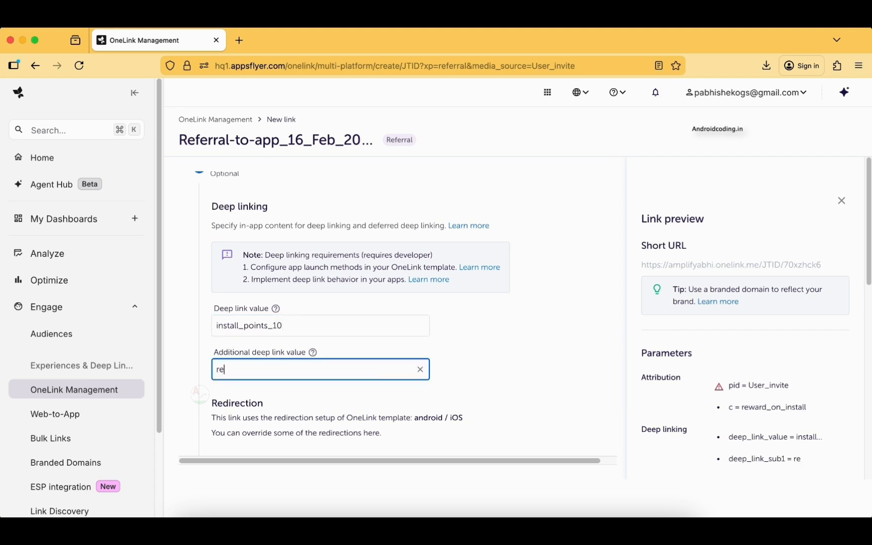
{"action": "key", "text": "BackSpace"}
{"action": "type", "text": "rewards"}
{"action": "left_click", "coordinate": [486, 370]}
{"action": "scroll", "coordinate": [486, 370], "scroll_direction": "down", "scroll_amount": 10}
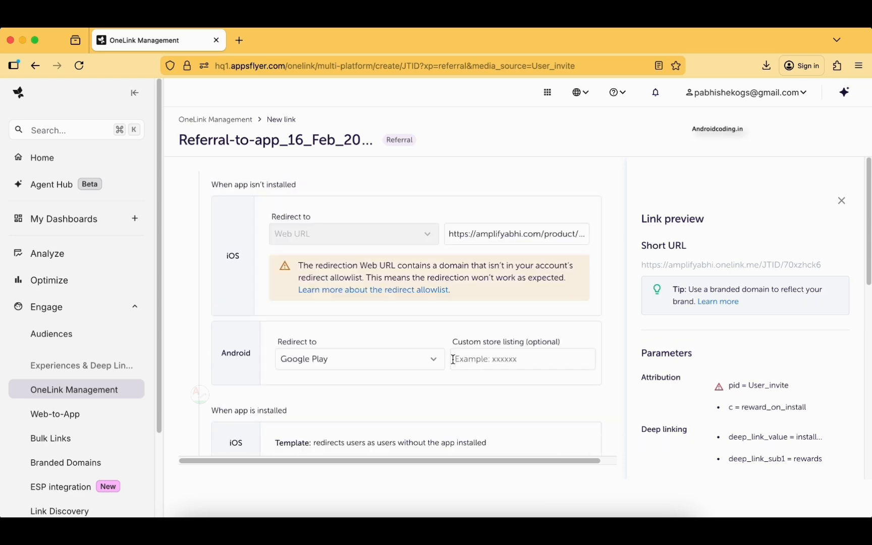
- Review the redirection settings for users without the app, keeping Google Play for Android and no custom store listing
{"action": "scroll", "coordinate": [425, 347], "scroll_direction": "up", "scroll_amount": 9}
{"action": "scroll", "coordinate": [424, 344], "scroll_direction": "down", "scroll_amount": 6}
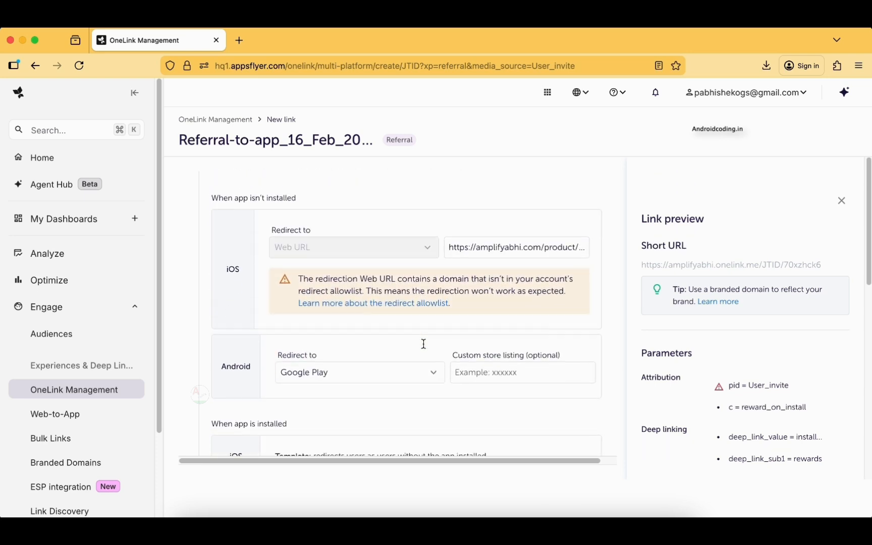
{"action": "left_click", "coordinate": [390, 344]}
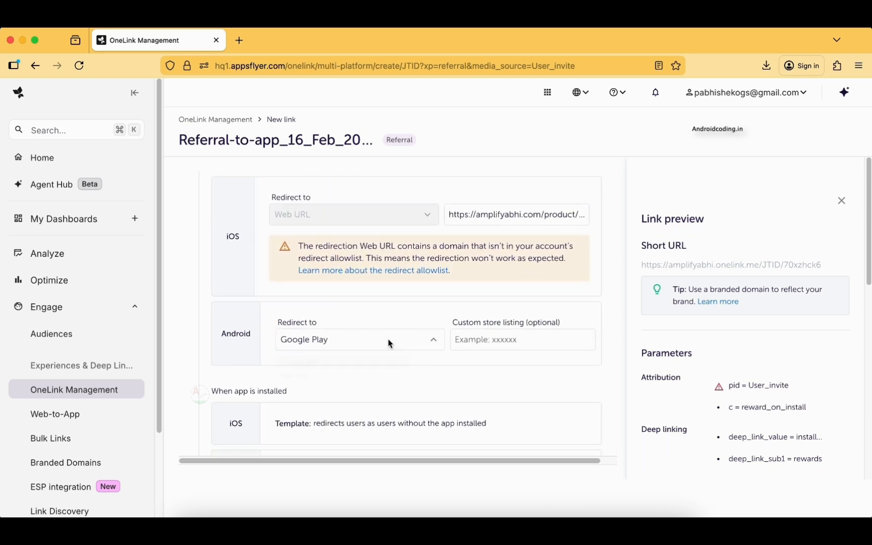
{"action": "left_click", "coordinate": [500, 346]}
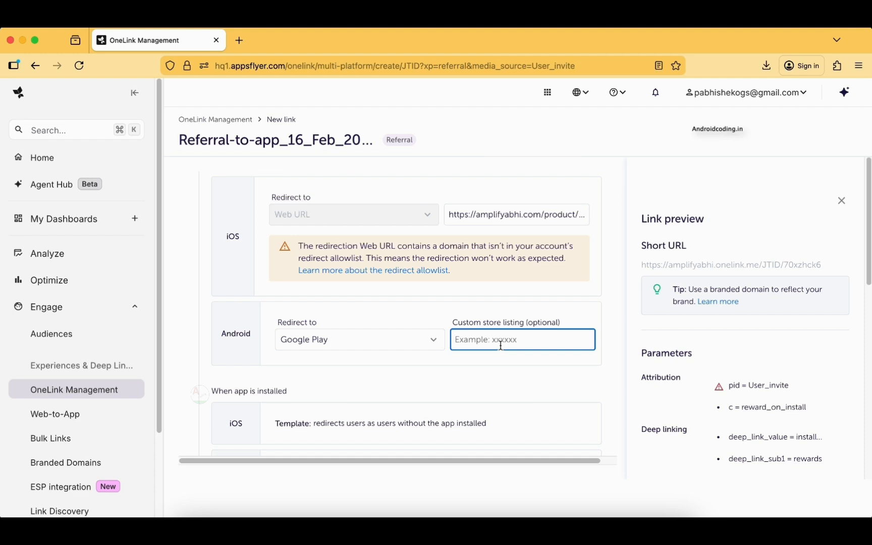
- Change the link's media source to a custom media source named amplifyabhi, keeping the campaign name
{"action": "scroll", "coordinate": [382, 286], "scroll_direction": "up", "scroll_amount": 10}
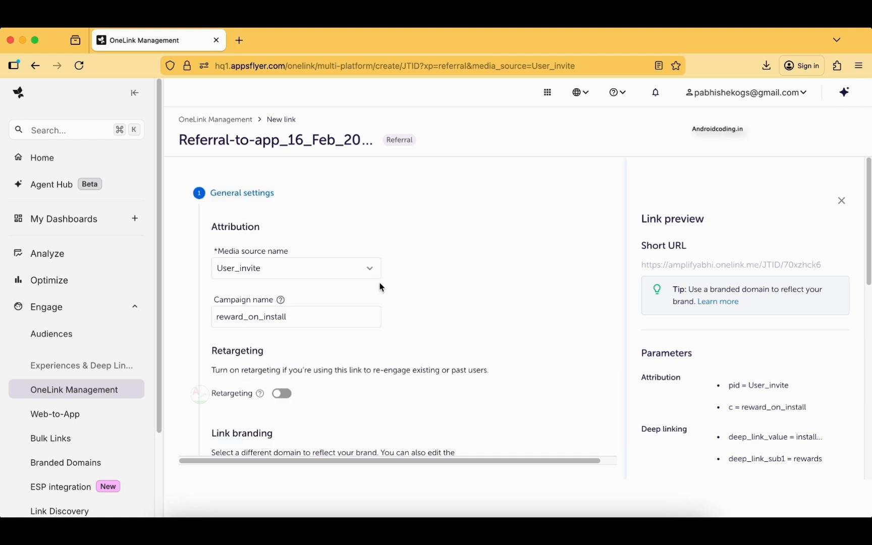
{"action": "left_click", "coordinate": [367, 268]}
{"action": "left_click", "coordinate": [299, 319]}
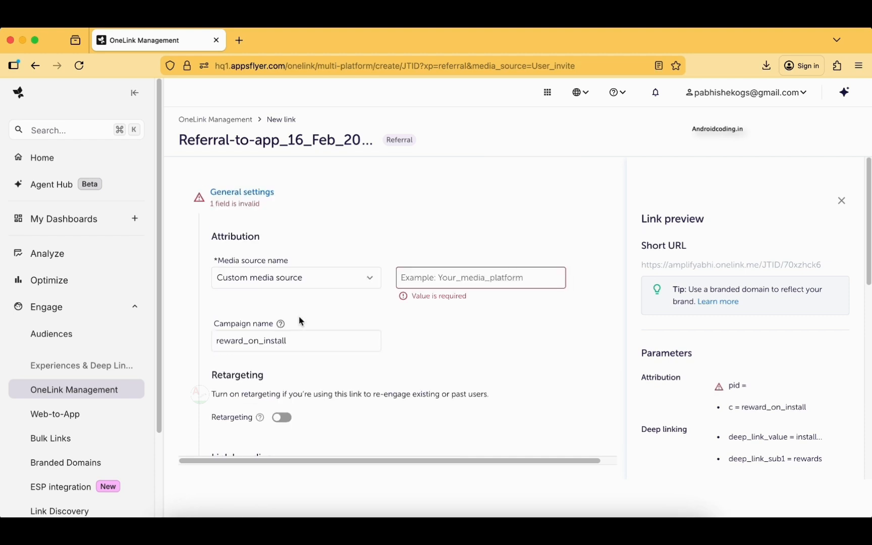
{"action": "left_click", "coordinate": [514, 273]}
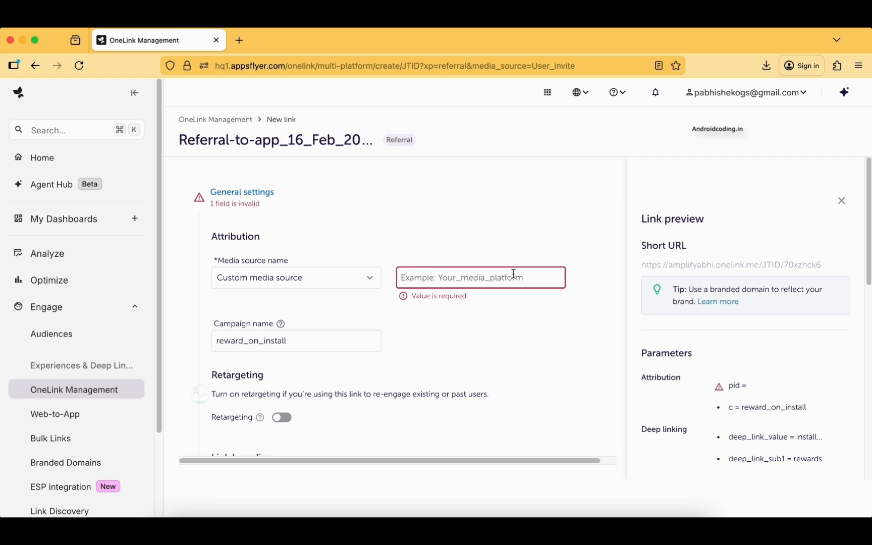
{"action": "type", "text": "amplifyb"}
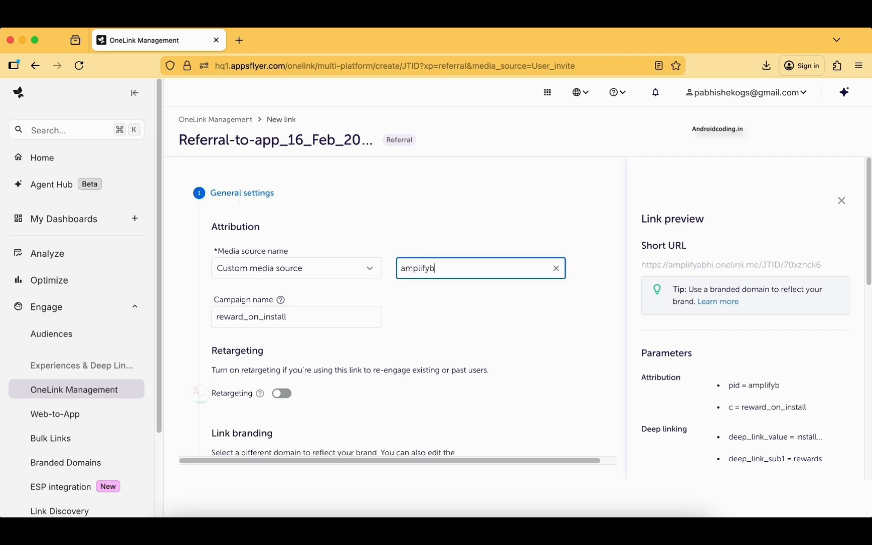
{"action": "type", "text": "a"}
{"action": "key", "text": "BackSpace"}
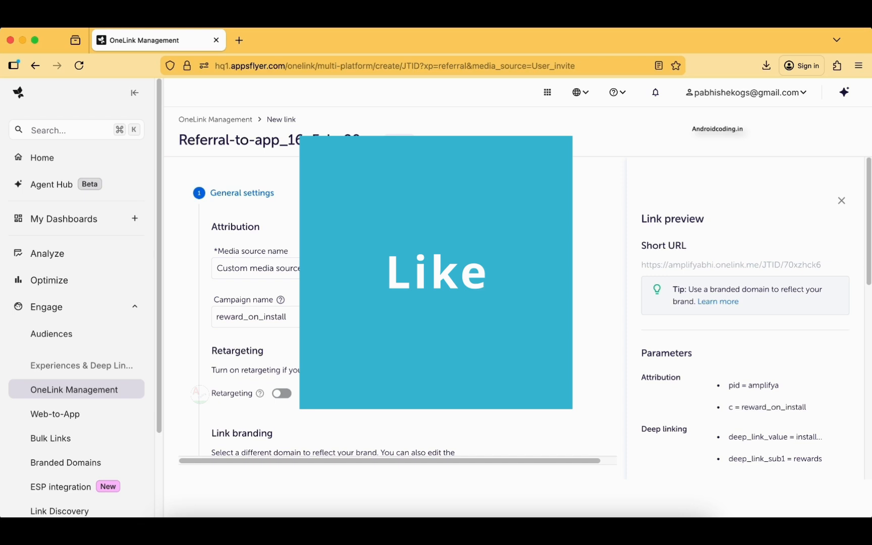
{"action": "type", "text": "bh"}
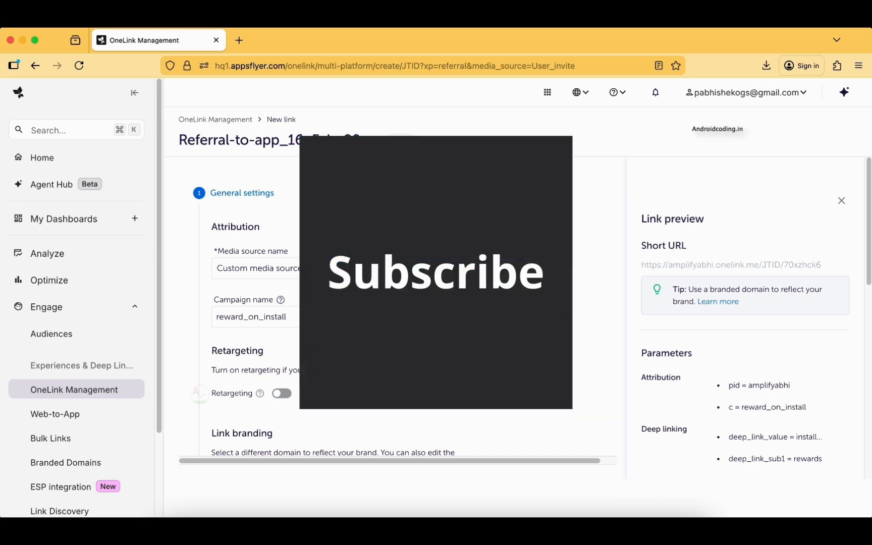
{"action": "left_click", "coordinate": [367, 322]}
{"action": "left_click", "coordinate": [450, 324]}
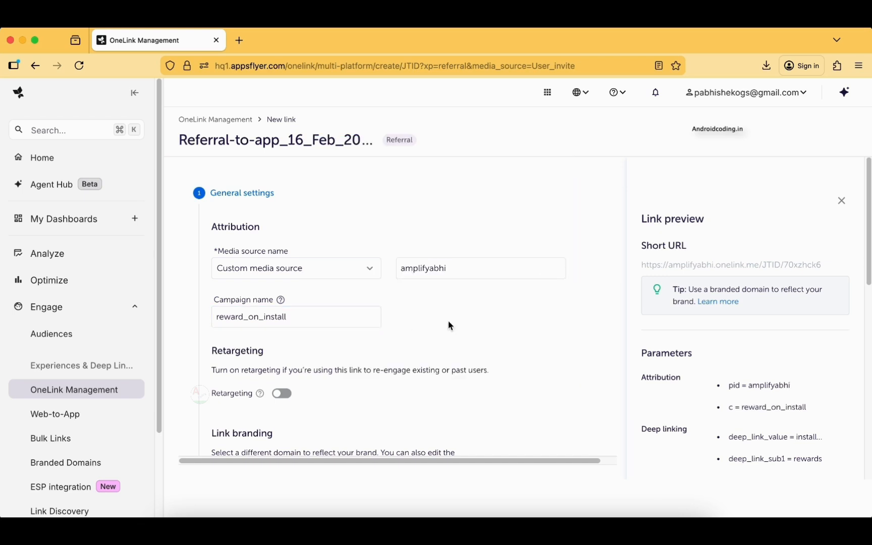
- Create the referral link without additional parameters, copy its short URL and finish the link setup
{"action": "scroll", "coordinate": [449, 325], "scroll_direction": "down", "scroll_amount": 10}
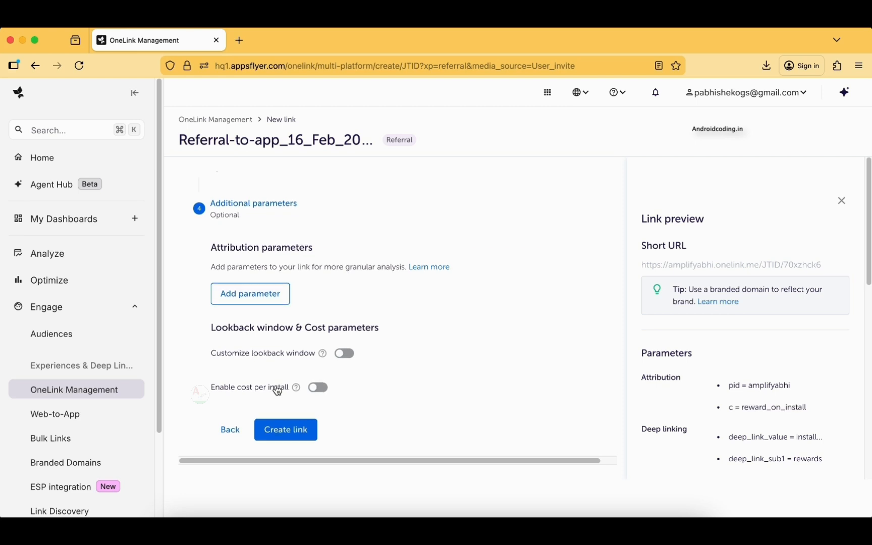
{"action": "left_click", "coordinate": [288, 429]}
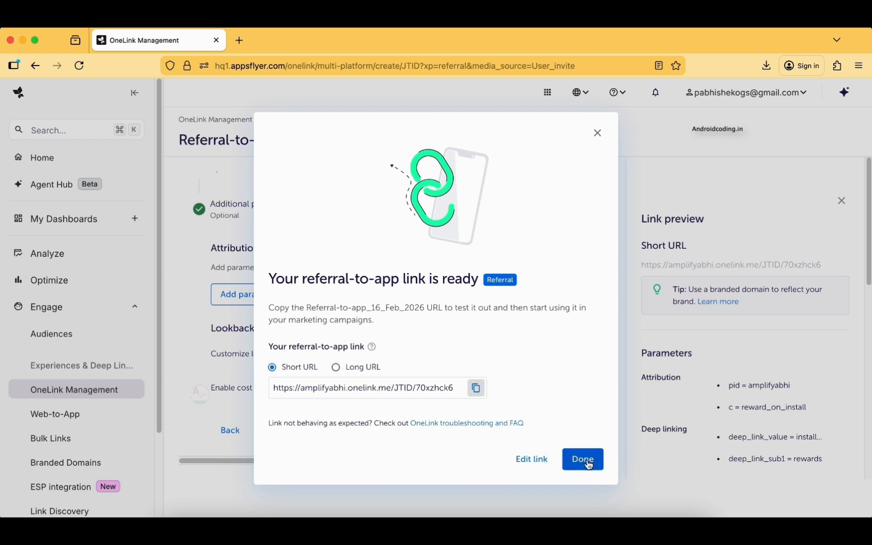
{"action": "left_click", "coordinate": [476, 388]}
{"action": "left_click", "coordinate": [588, 463]}
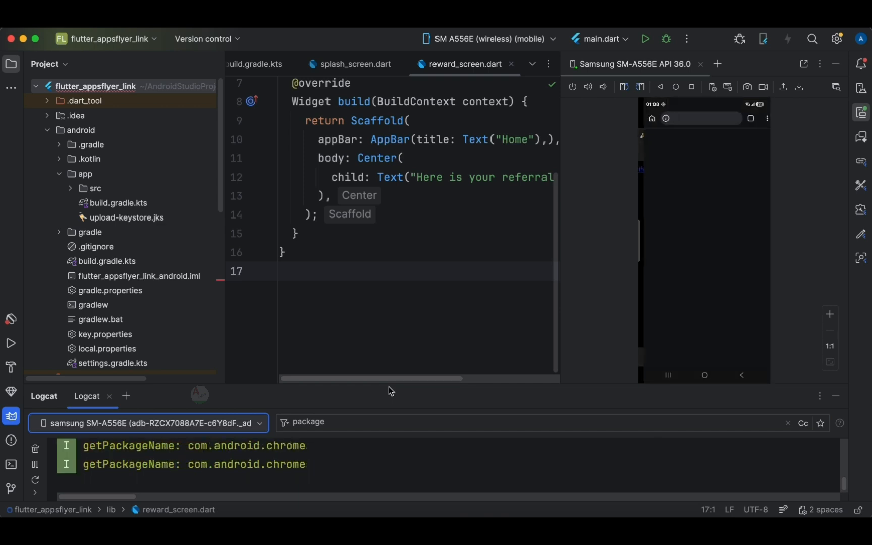
- In Android Studio, enlarge Logcat, find the "reward" matches and inspect the log entry carrying the link's referral and deep link parameters
{"action": "left_click_drag", "start_coordinate": [390, 388], "coordinate": [413, 497]}
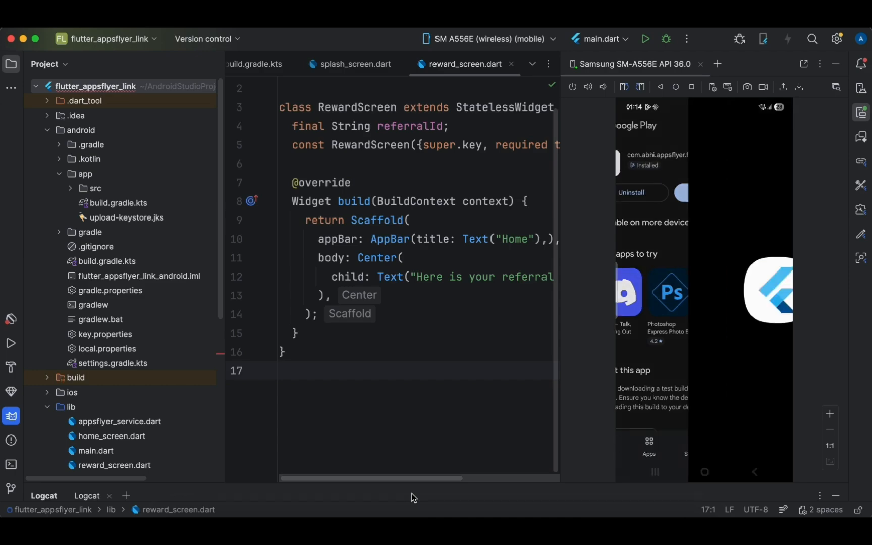
{"action": "left_click_drag", "start_coordinate": [397, 485], "coordinate": [414, 277]}
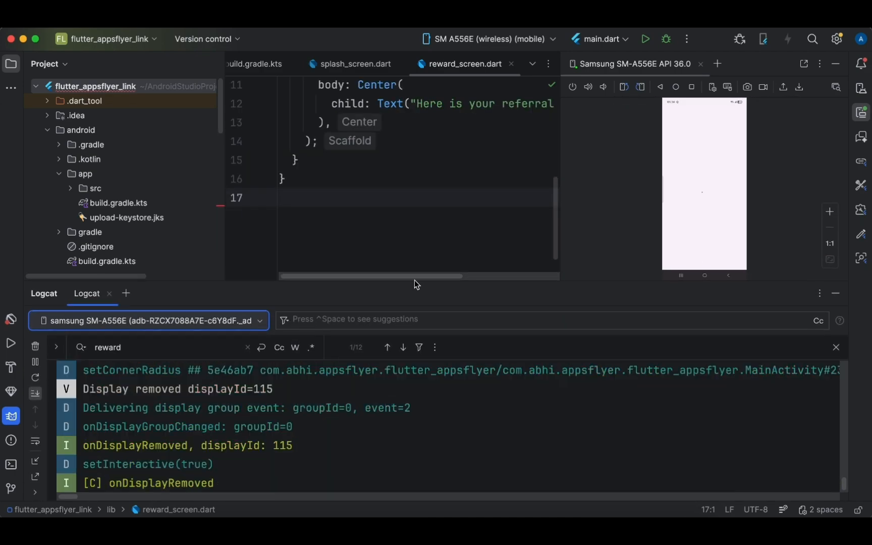
{"action": "left_click", "coordinate": [403, 339]}
{"action": "left_click", "coordinate": [404, 340]}
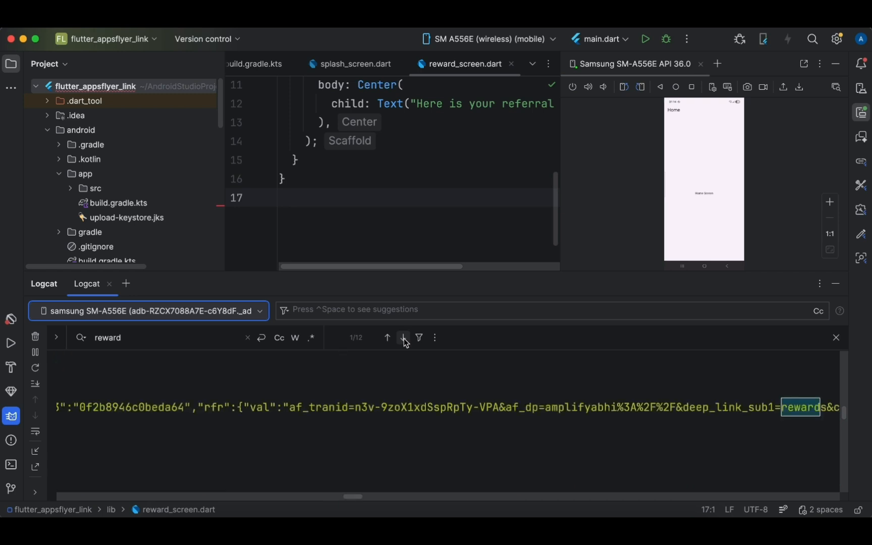
{"action": "scroll", "coordinate": [388, 386], "scroll_direction": "right", "scroll_amount": 6}
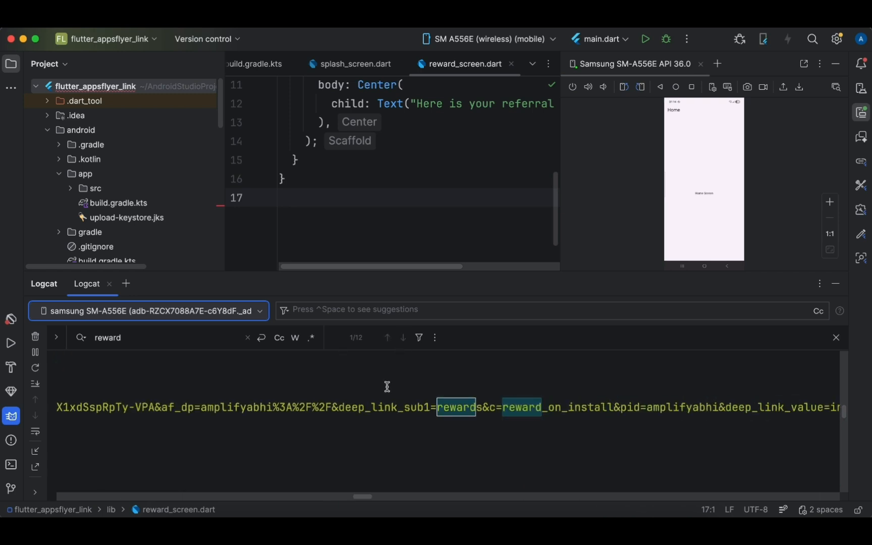
{"action": "scroll", "coordinate": [387, 387], "scroll_direction": "right", "scroll_amount": 1}
{"action": "left_click", "coordinate": [539, 407]}
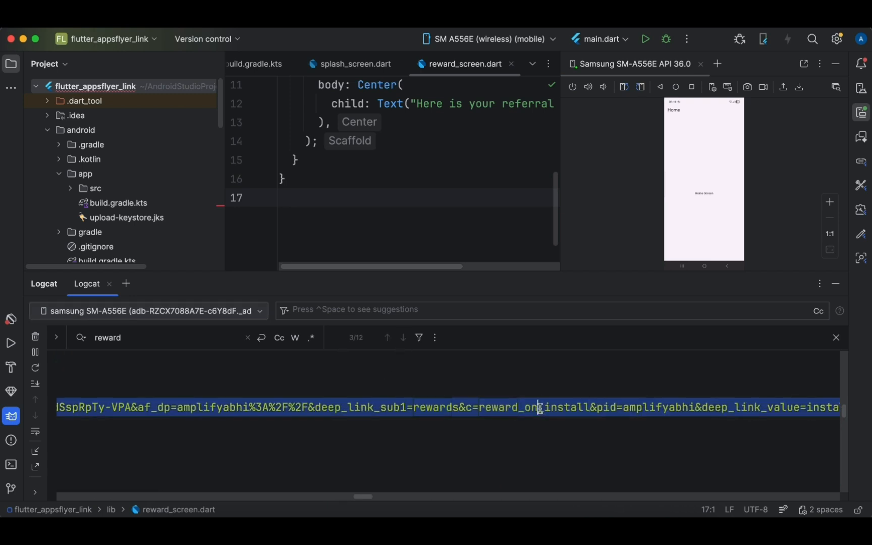